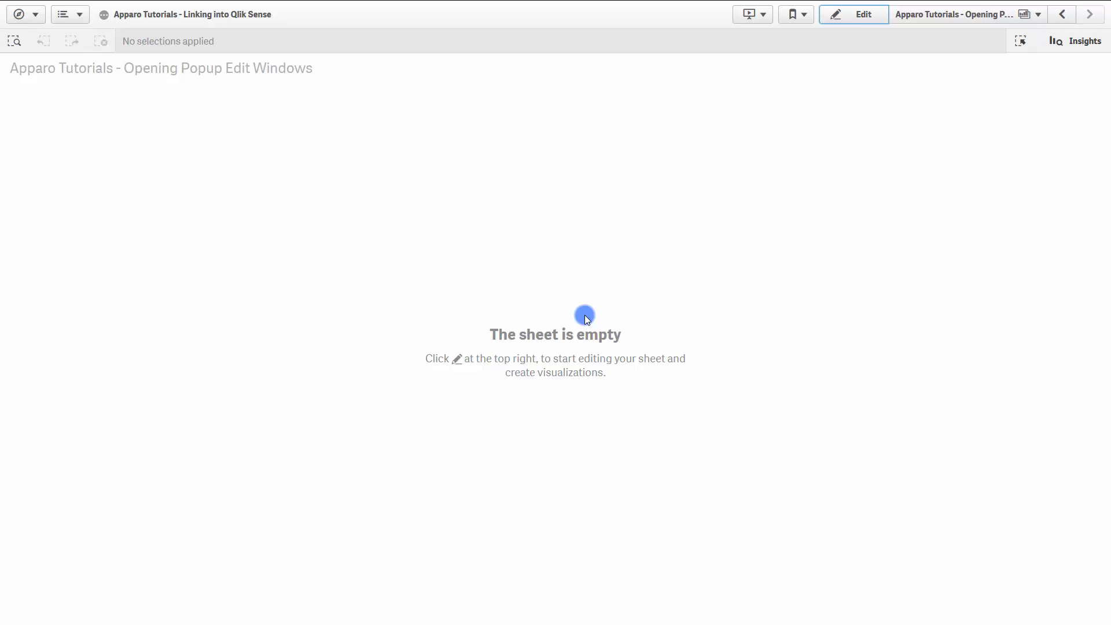
# - Open the empty sheet for editing and place an Apparo Table on it with PRODUCT_ID as its first dimension
pyautogui.click(853, 22)
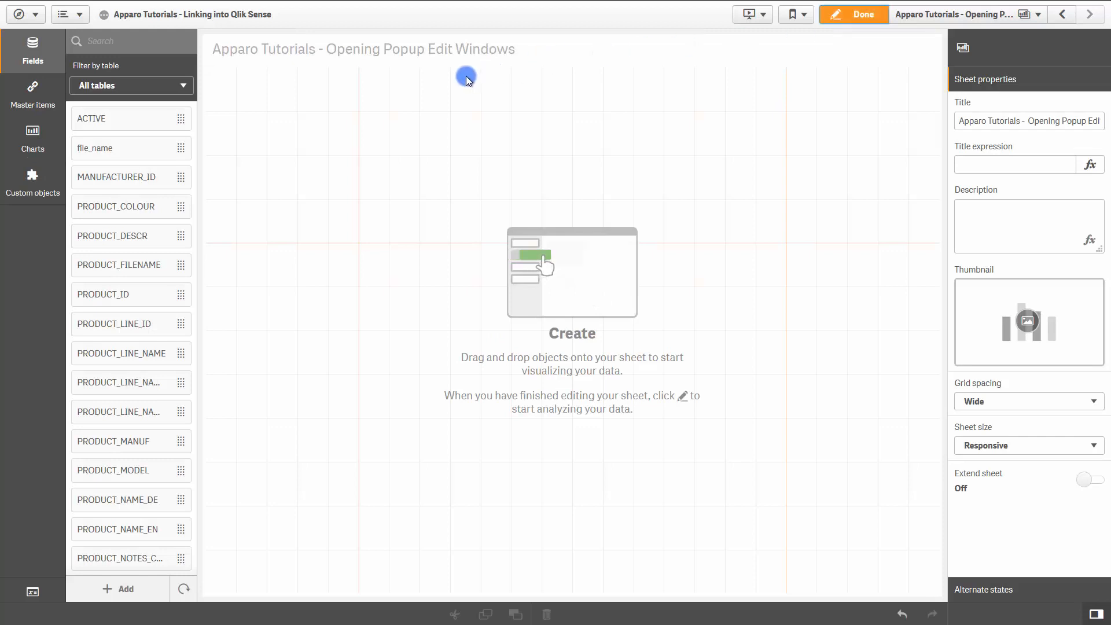
pyautogui.click(33, 181)
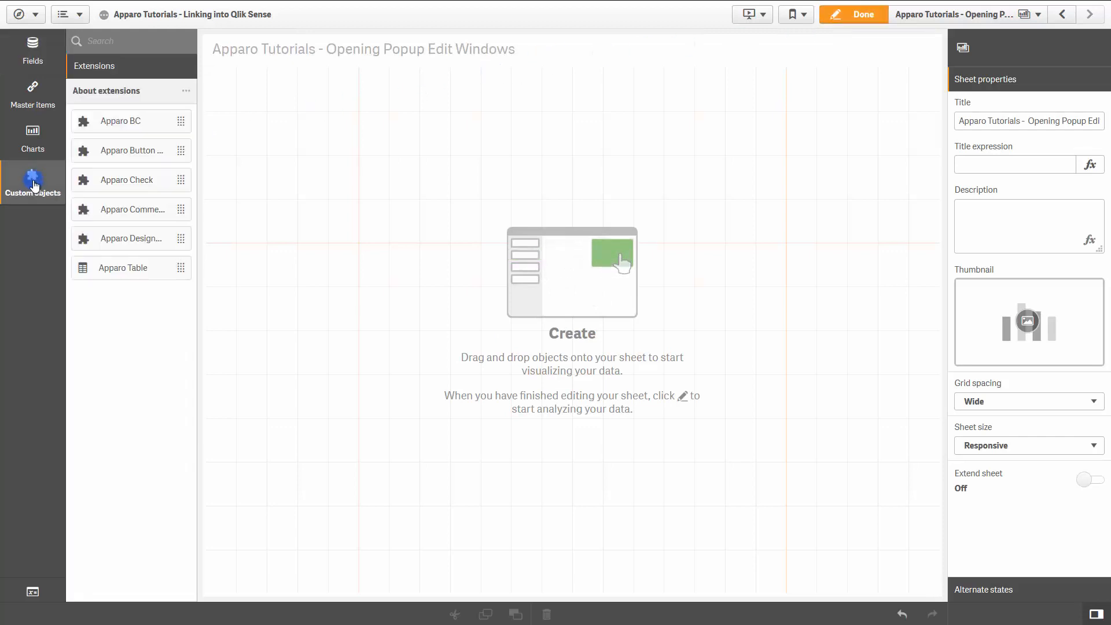
pyautogui.moveTo(145, 272); pyautogui.dragTo(302, 208)
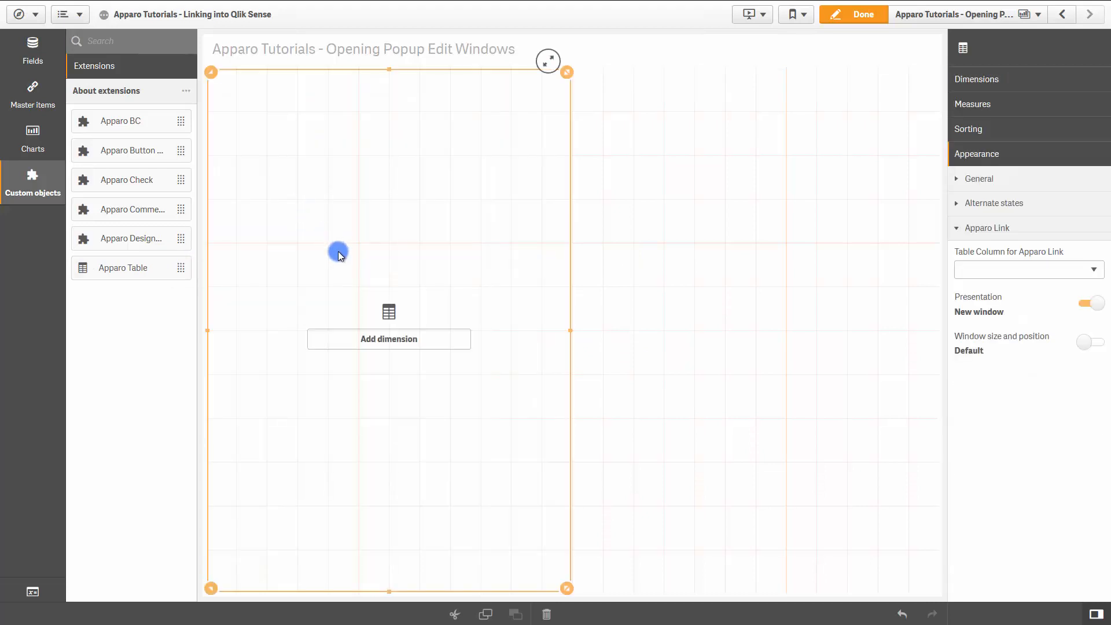
pyautogui.click(385, 340)
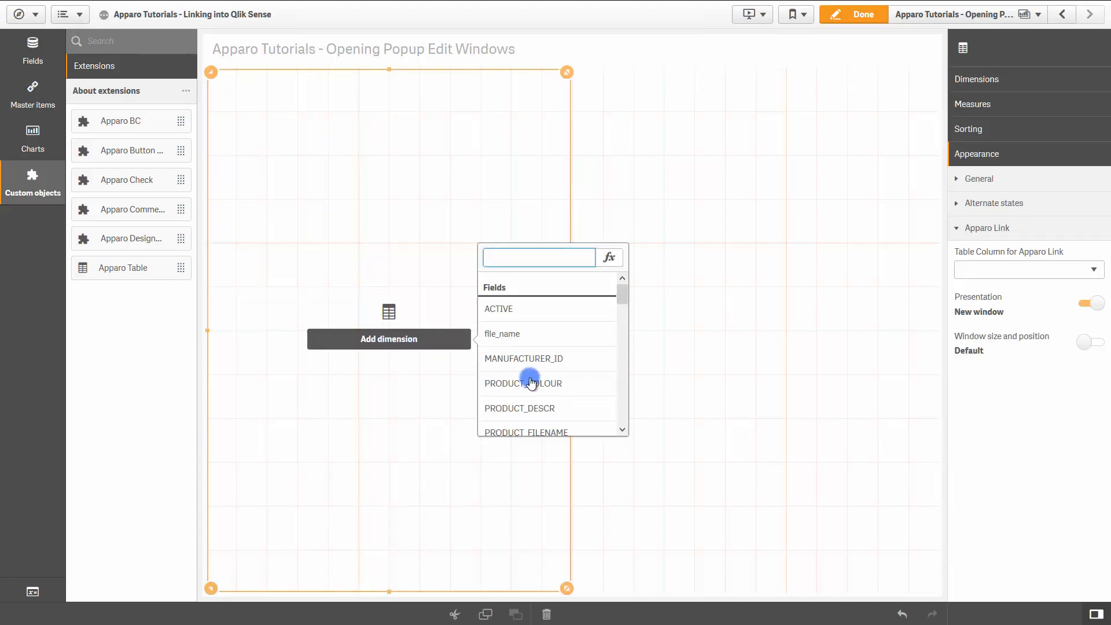
pyautogui.scroll(-3, 526, 377)
pyautogui.click(512, 319)
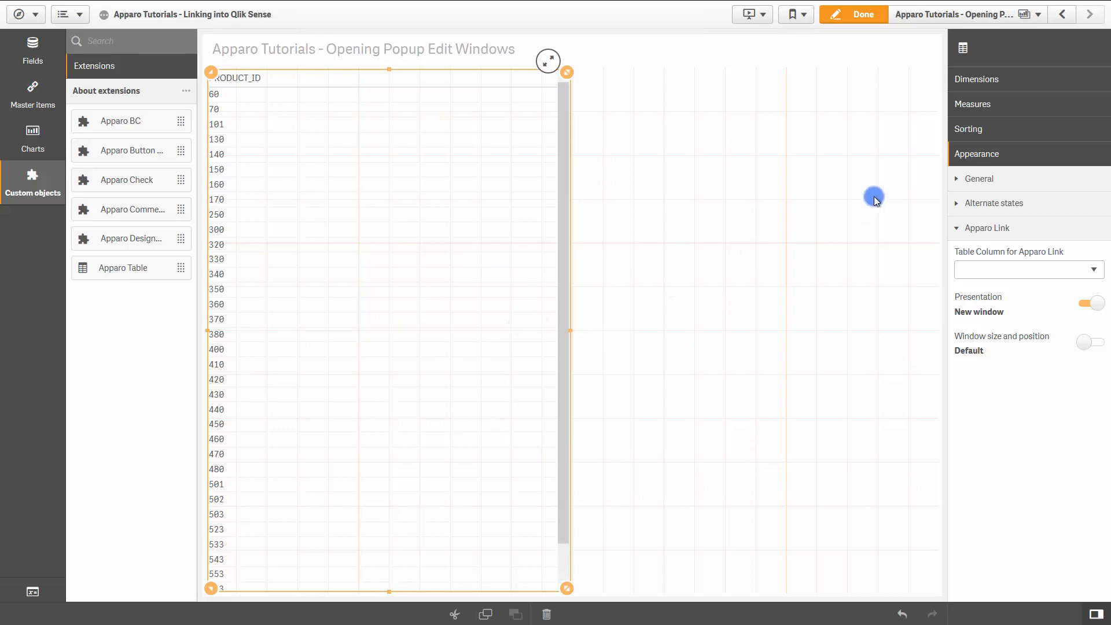
# - Add PRODUCT_LINE_NAME_EN and PRODUCT_NAME_EN as further dimensions of the table
pyautogui.click(982, 85)
pyautogui.click(987, 106)
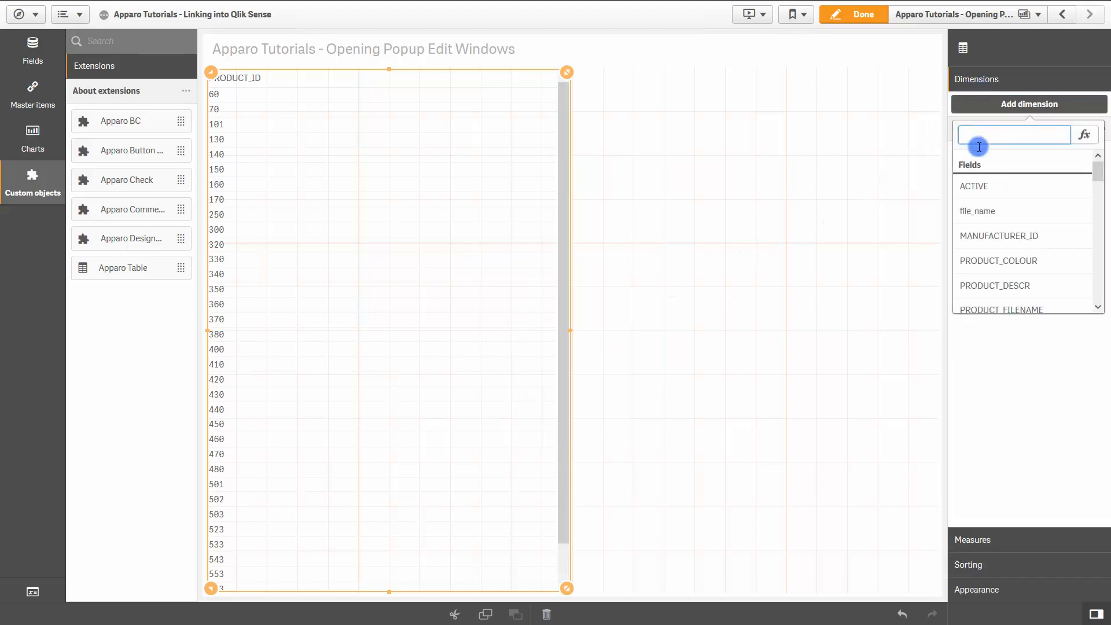
pyautogui.scroll(-5, 1017, 256)
pyautogui.click(1033, 291)
pyautogui.click(1016, 104)
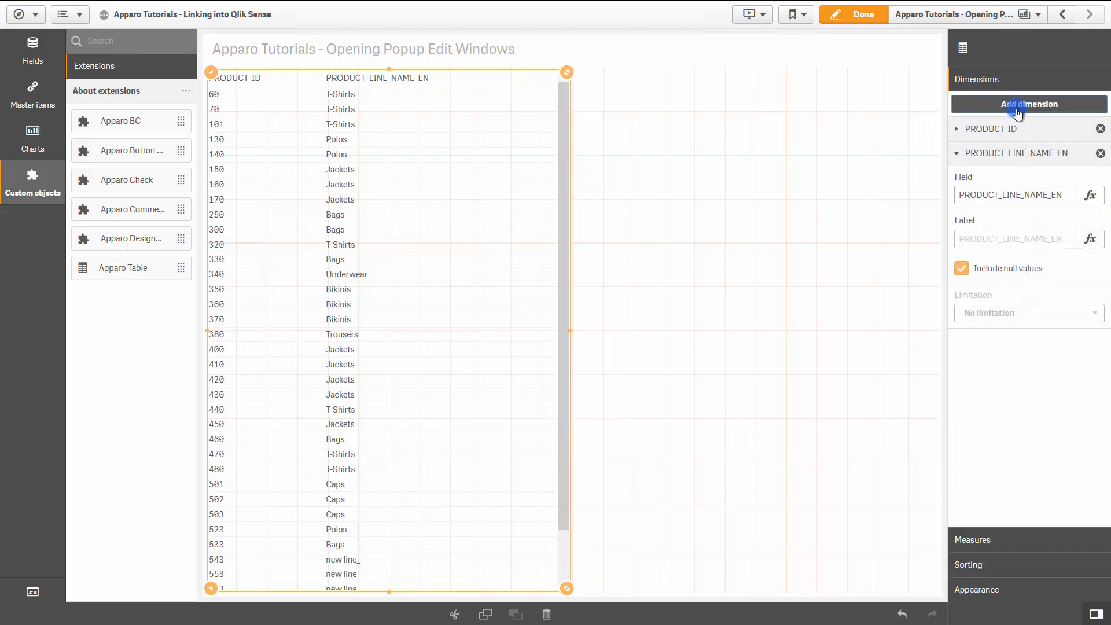
pyautogui.scroll(-5, 1025, 243)
pyautogui.scroll(-2, 1024, 254)
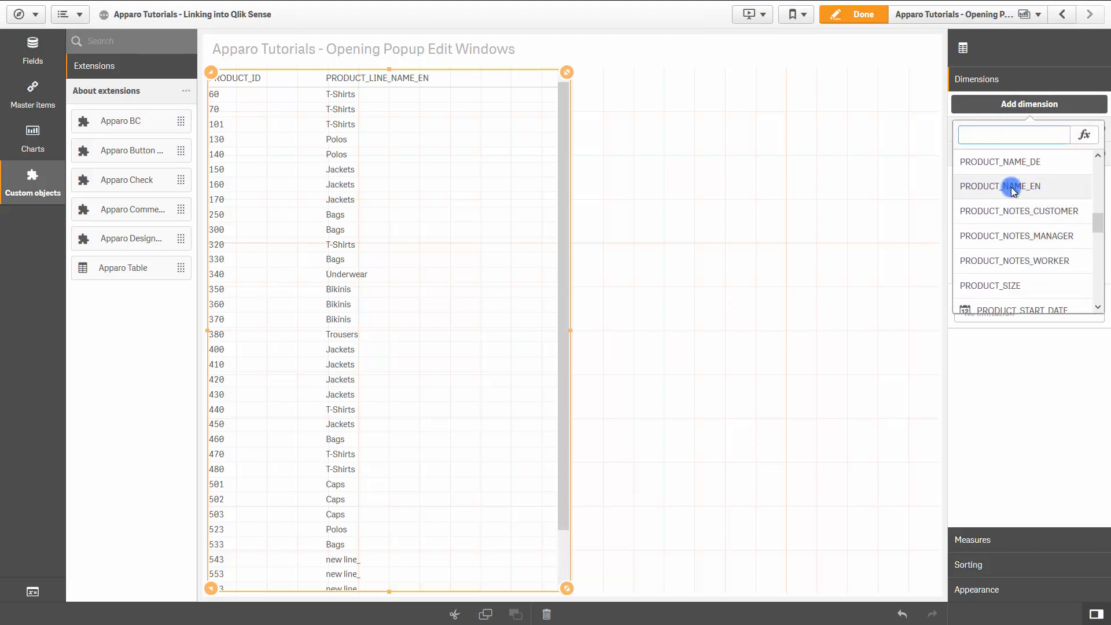
pyautogui.click(1011, 186)
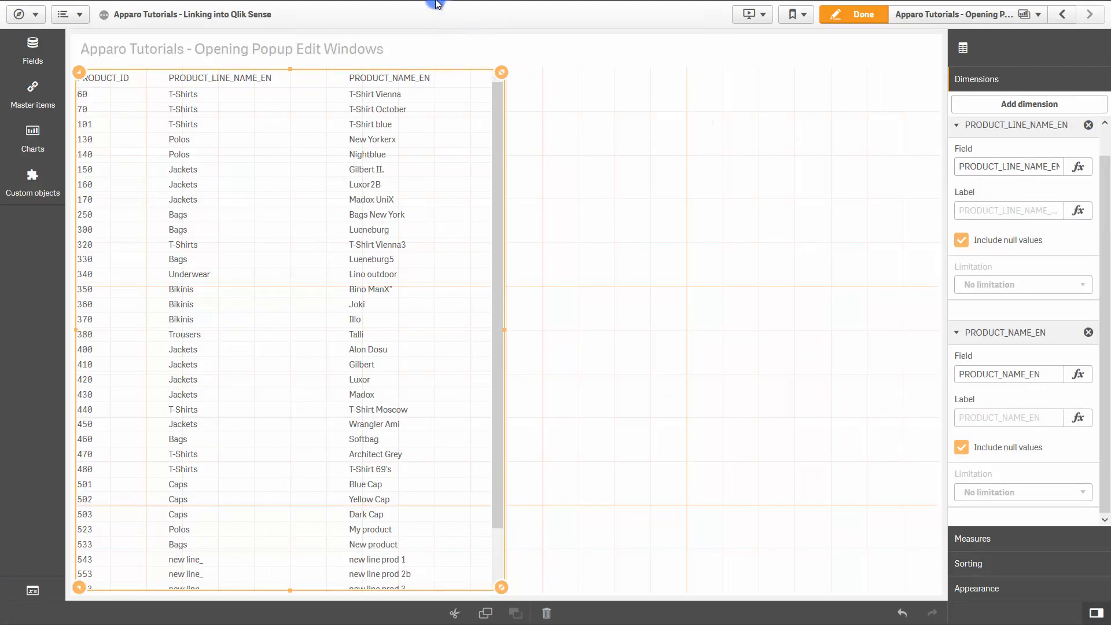
# - Switch to the Apparo Designer and copy the Apparo Table Extension expression from the Qlik Sense linking instructions of business case My_1st_Single_BC
pyautogui.click(423, 12)
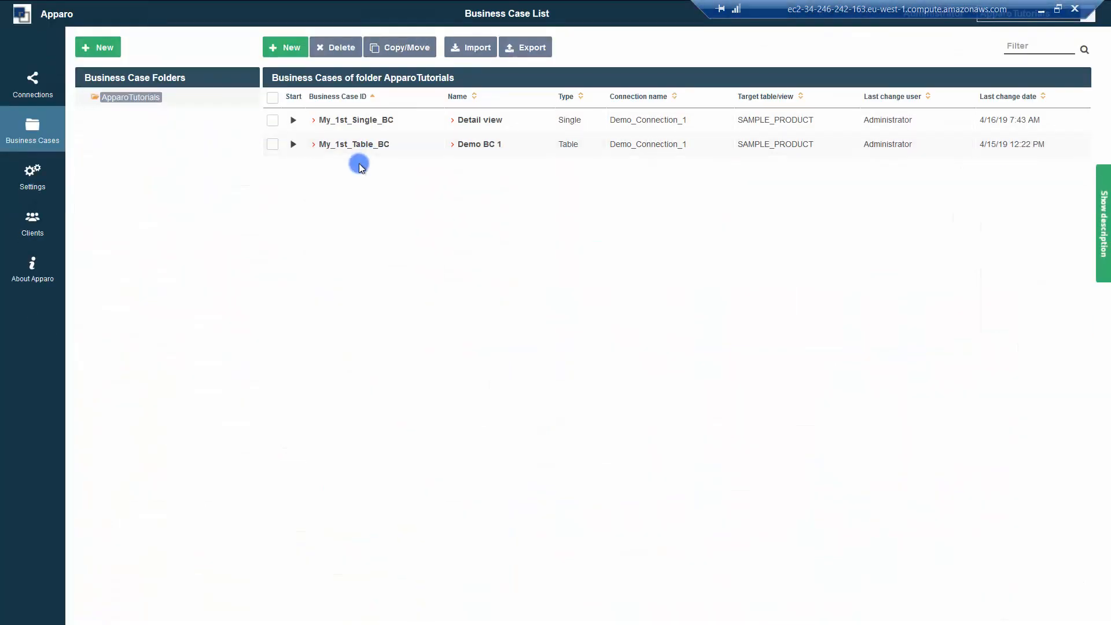
pyautogui.click(339, 120)
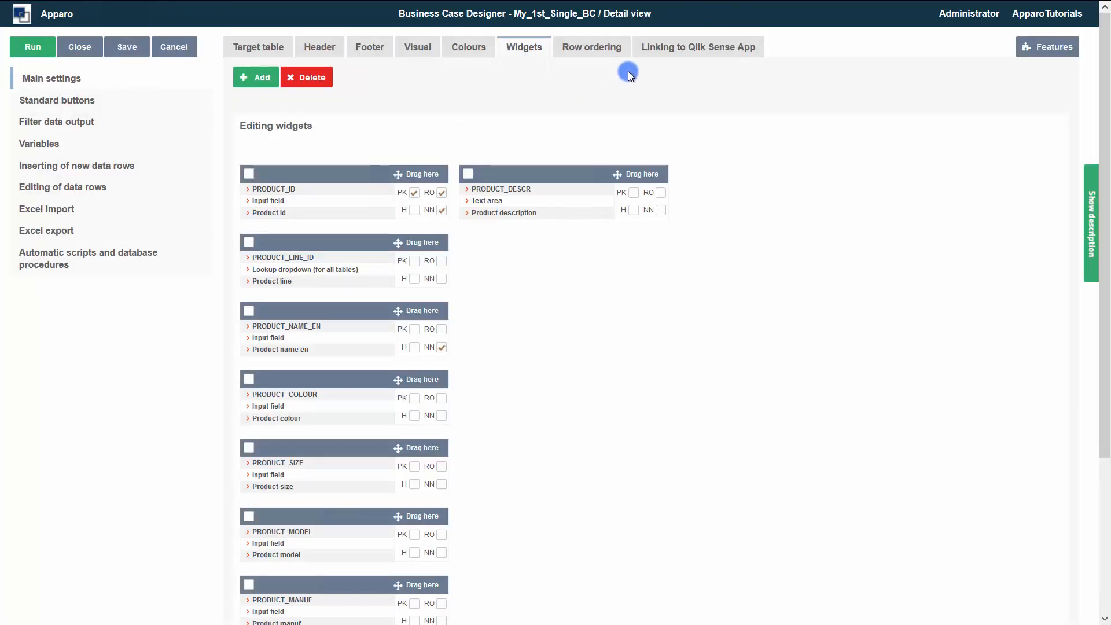
pyautogui.click(658, 53)
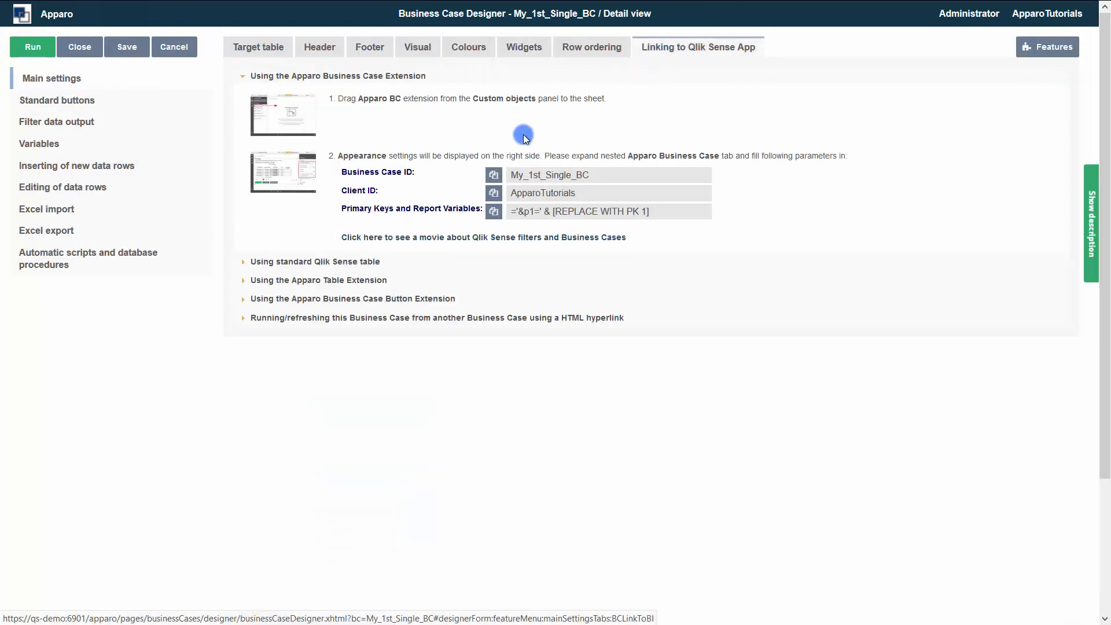
pyautogui.click(339, 283)
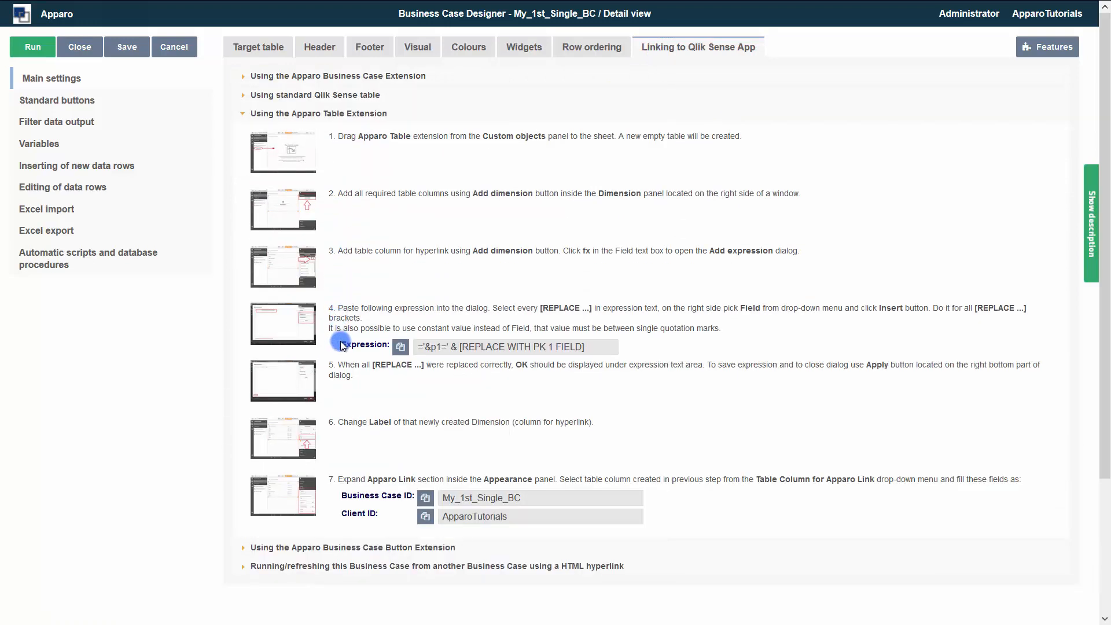
pyautogui.click(403, 350)
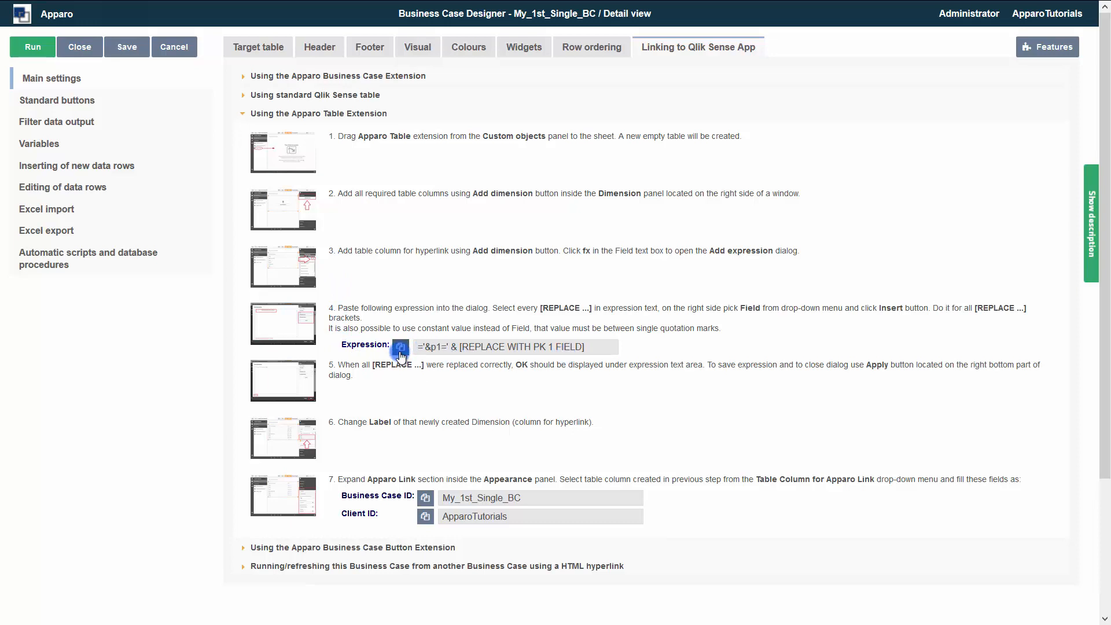
# - Return to the Qlik Sense sheet and paste the copied link expression into the expression editor of a new table dimension
pyautogui.moveTo(271, 3)
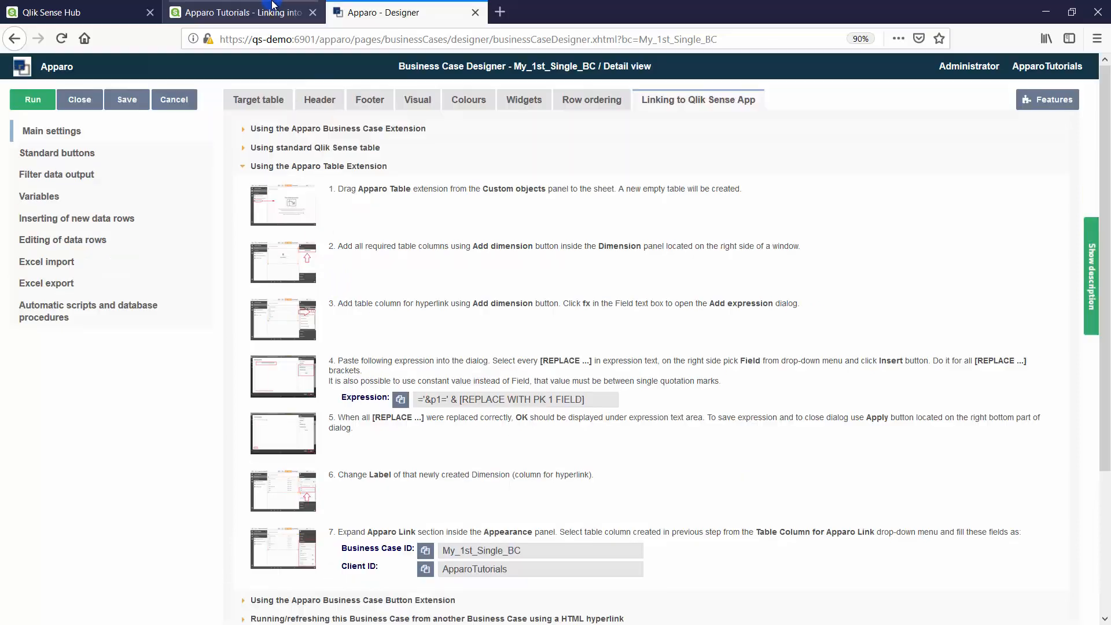
pyautogui.click(226, 16)
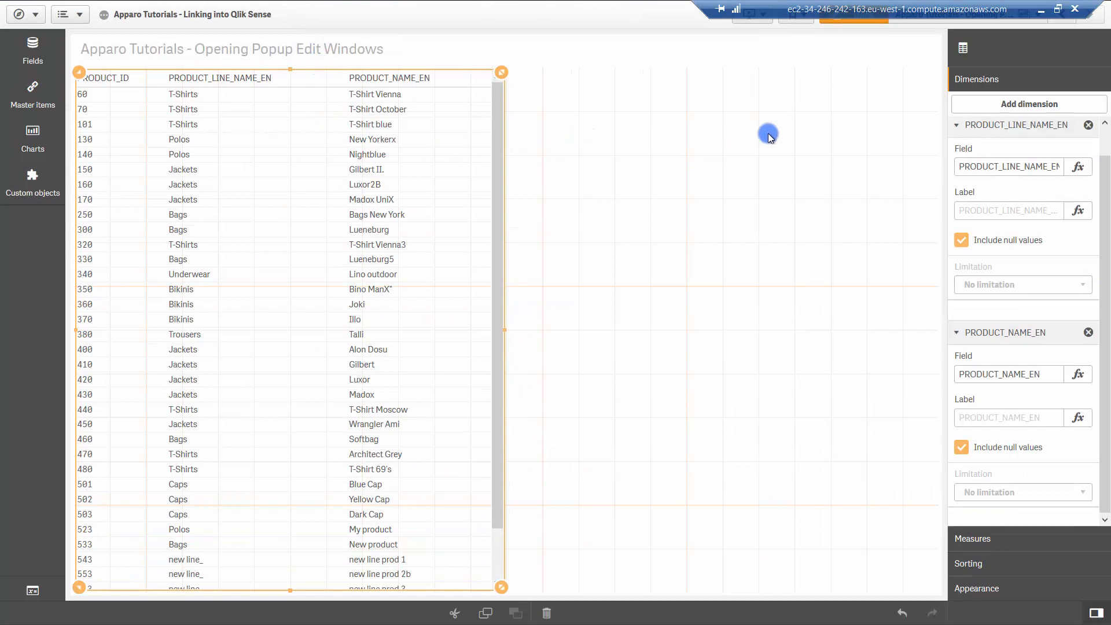
pyautogui.click(966, 106)
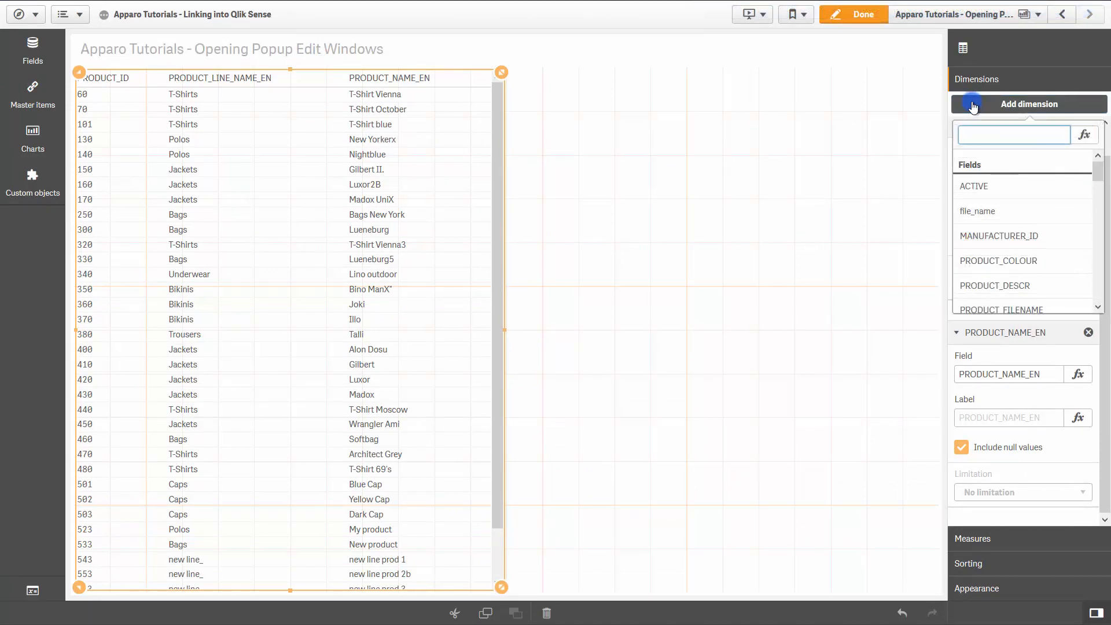
pyautogui.click(1083, 138)
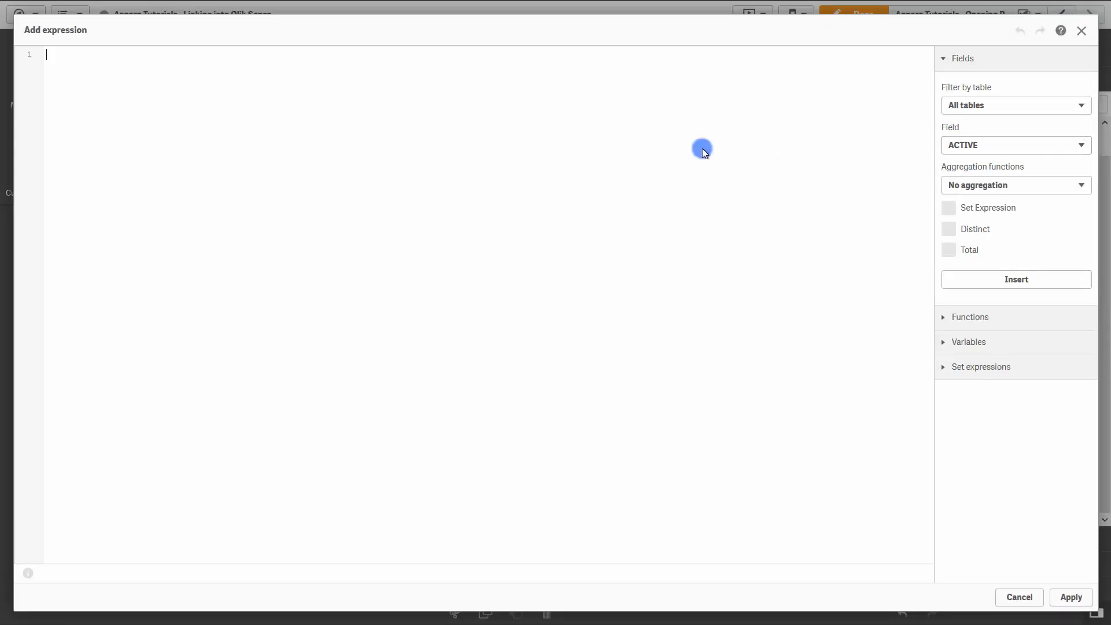
pyautogui.hotkey('ctrl', 'v')
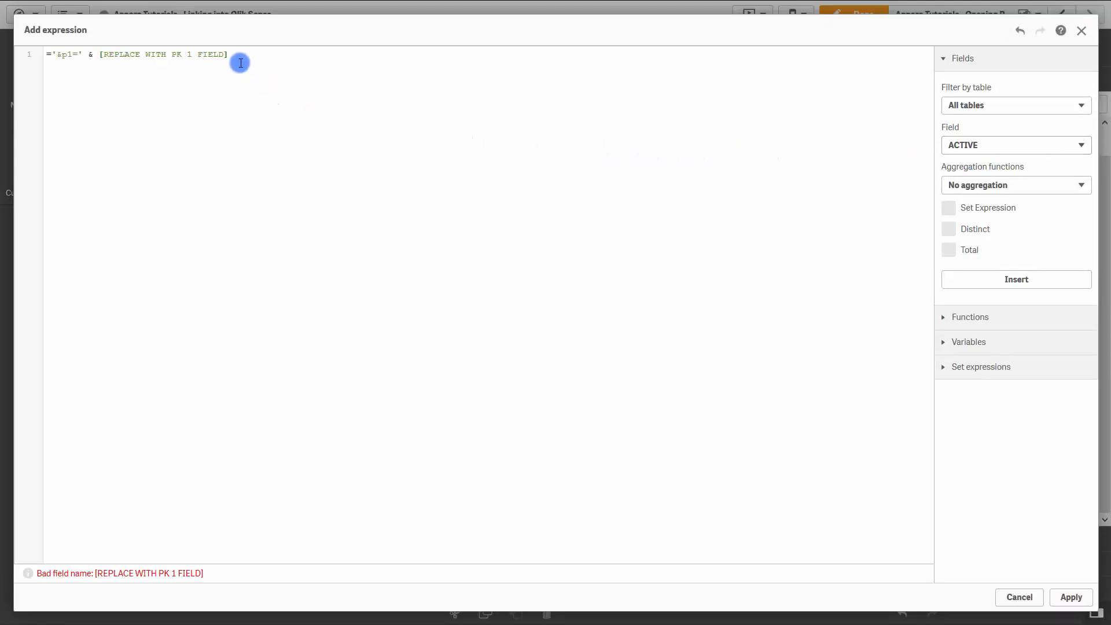
# - Replace the [REPLACE WITH PK 1 FIELD] placeholder with PRODUCT_ID and apply the expression ='&p1=' & PRODUCT_ID
pyautogui.keyDown('shift'); pyautogui.click(100, 54); pyautogui.keyUp('shift')
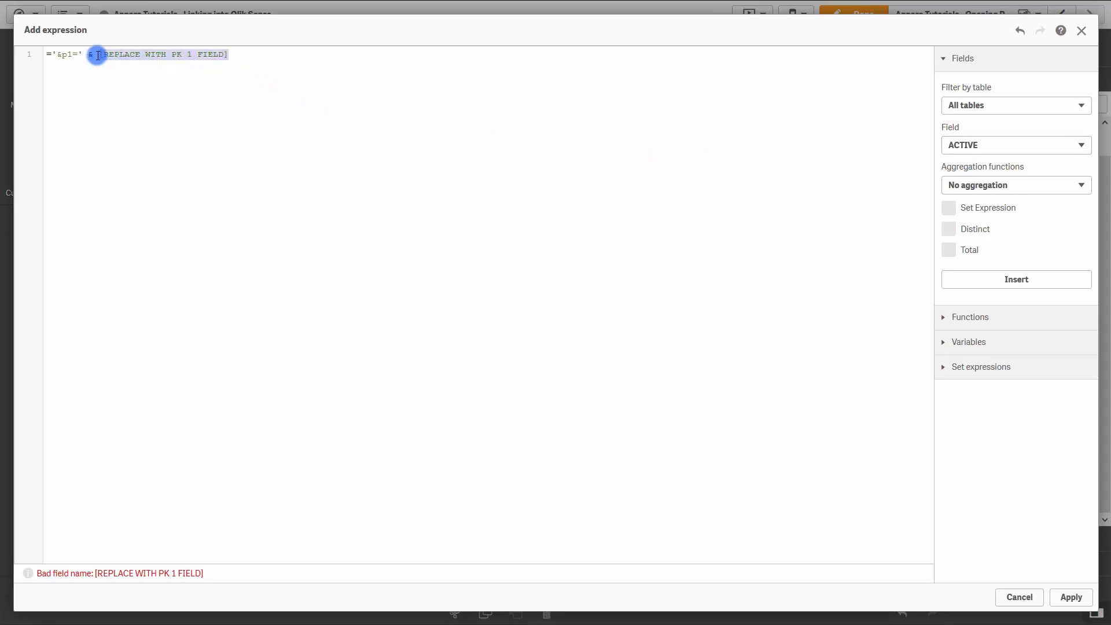
pyautogui.press('BackSpace')
pyautogui.write('PROD')
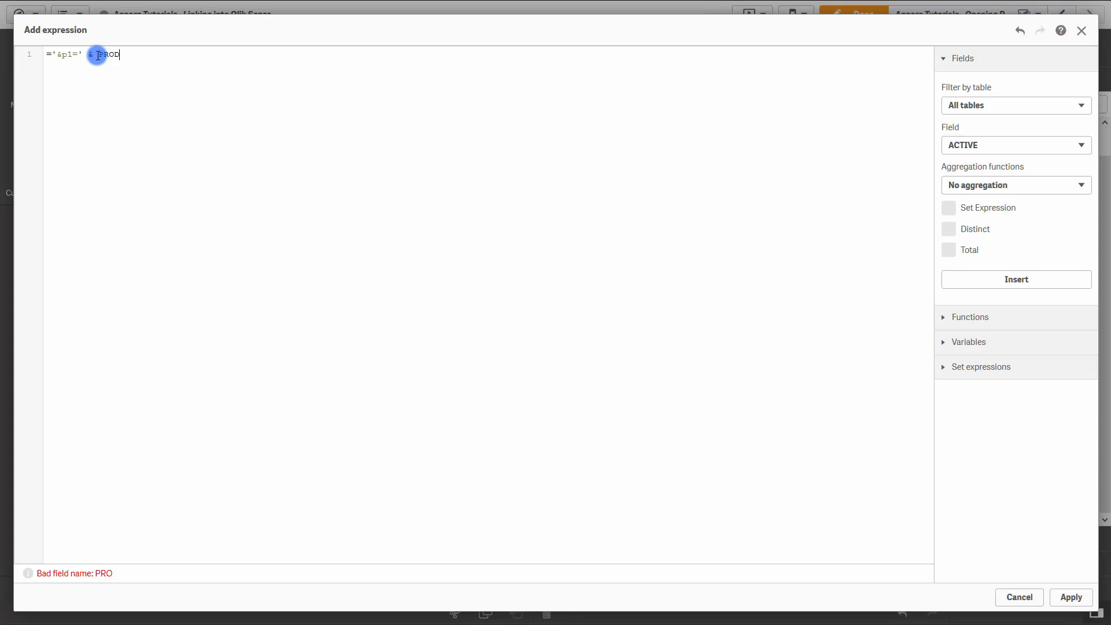
pyautogui.write('UC')
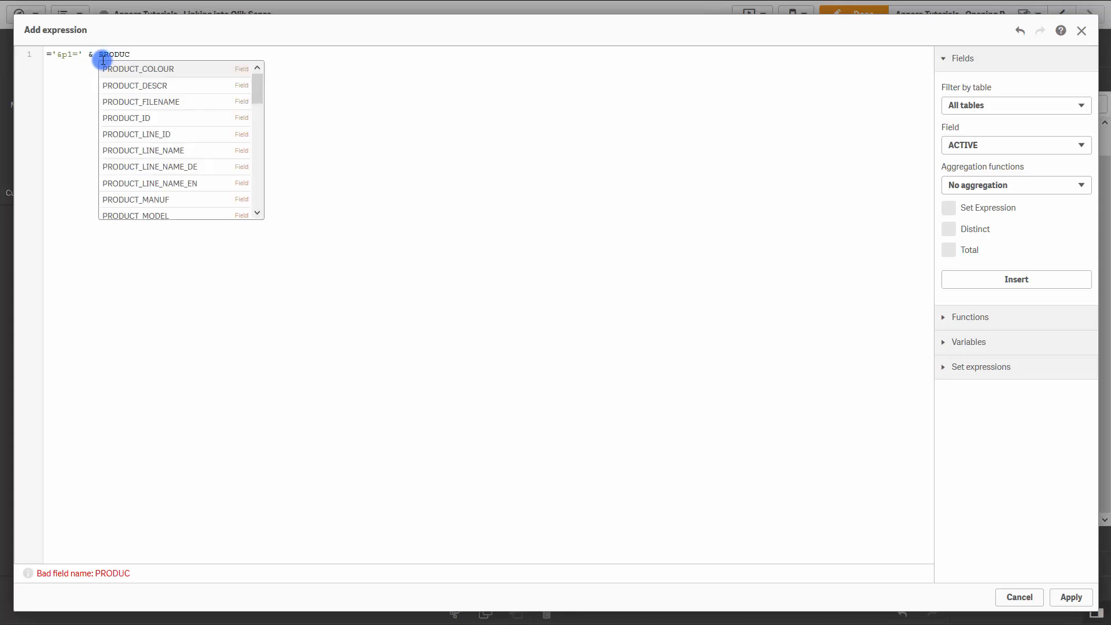
pyautogui.click(119, 119)
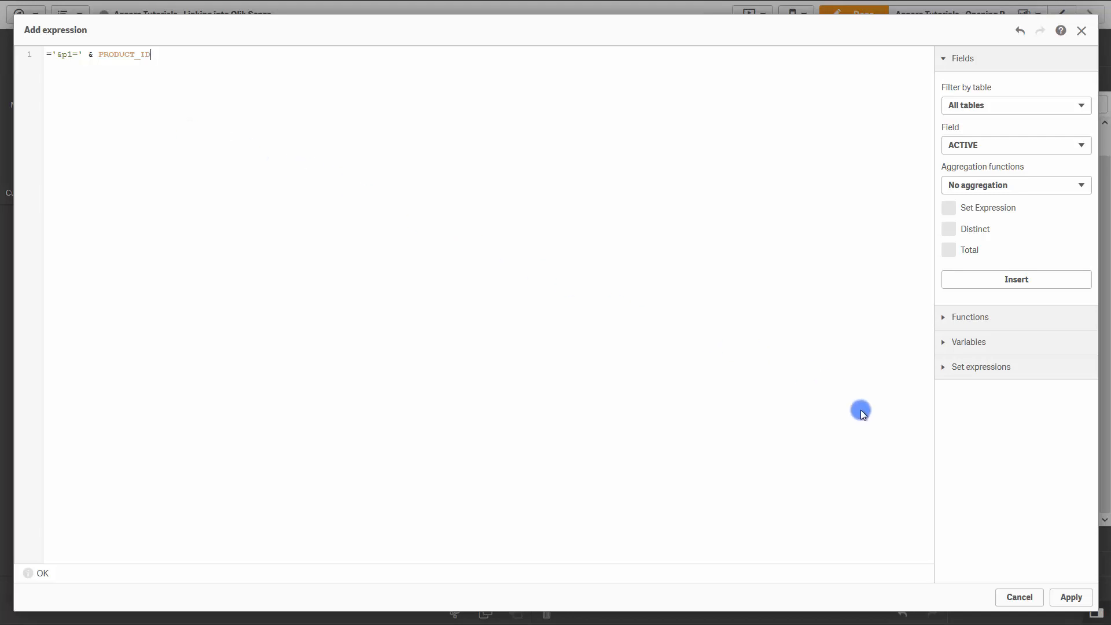
pyautogui.click(1071, 598)
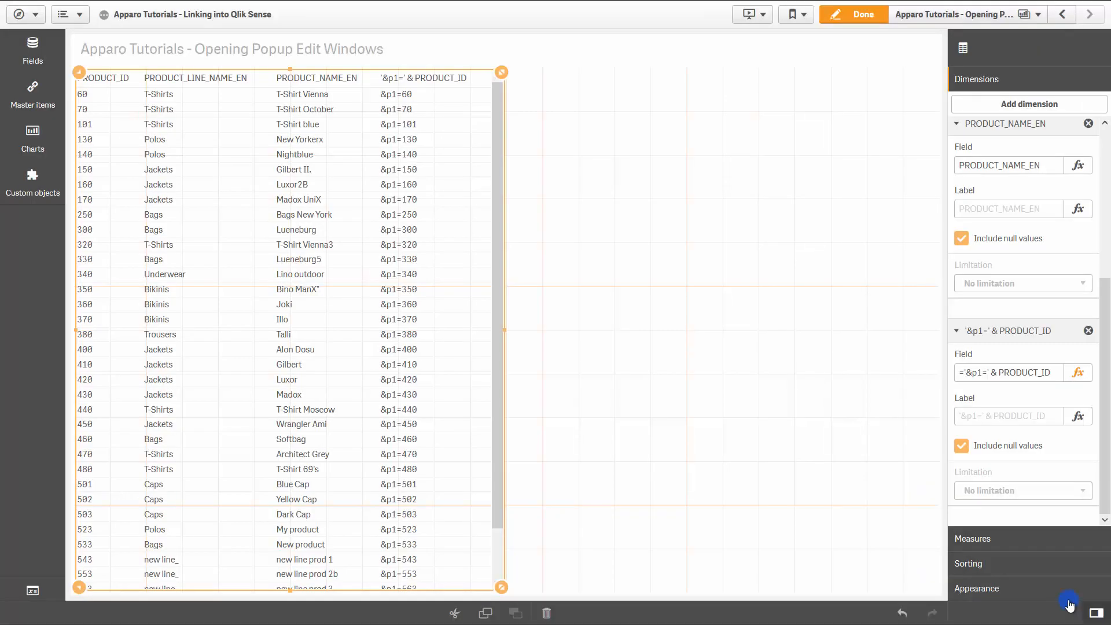
# - Label the new expression dimension "Link to details" and choose it as the table column for the Apparo link
pyautogui.click(1013, 418)
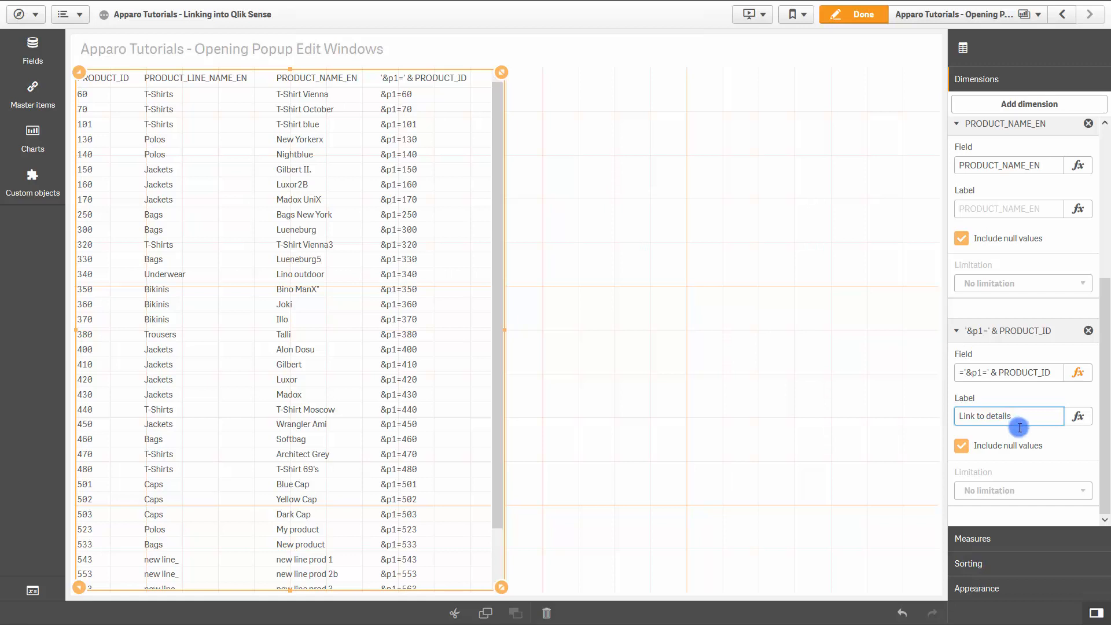
pyautogui.click(1018, 434)
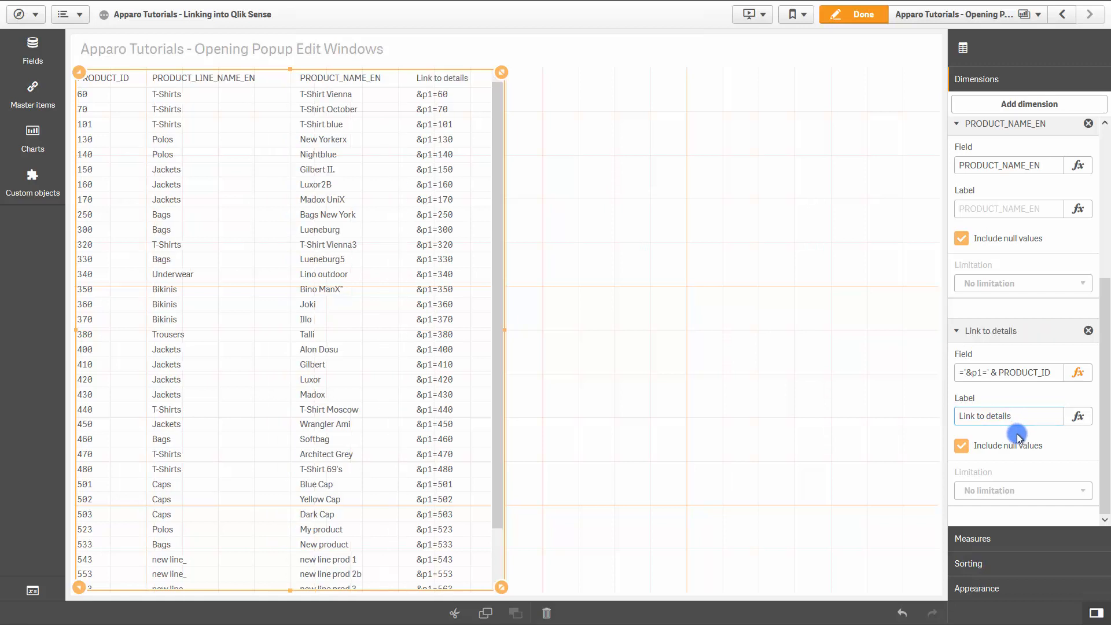
pyautogui.click(1009, 588)
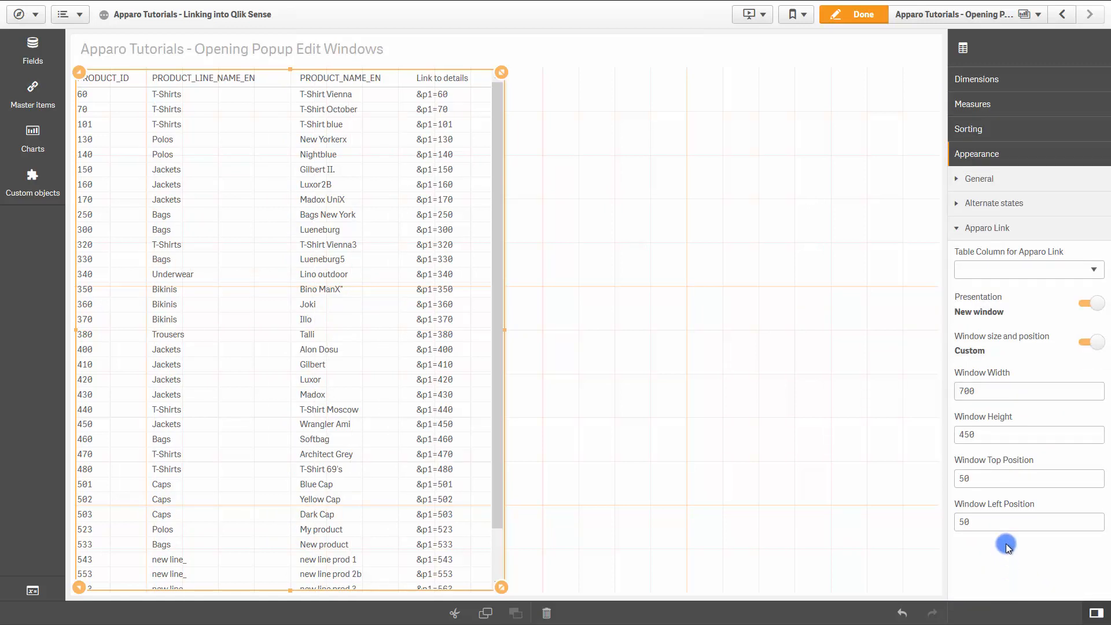
pyautogui.click(1023, 270)
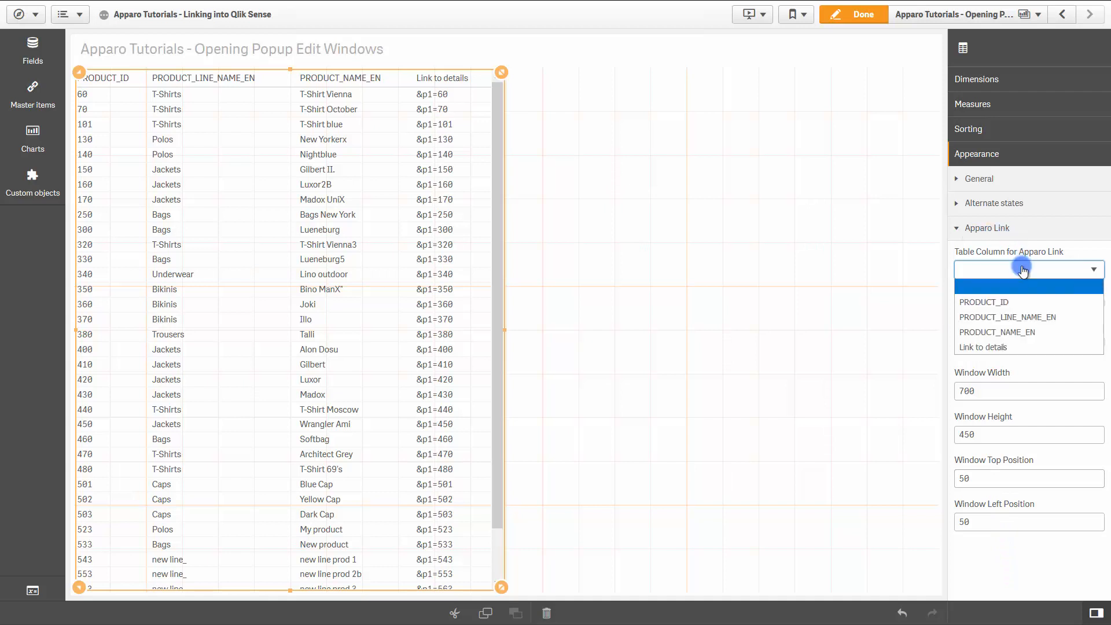
pyautogui.click(1015, 346)
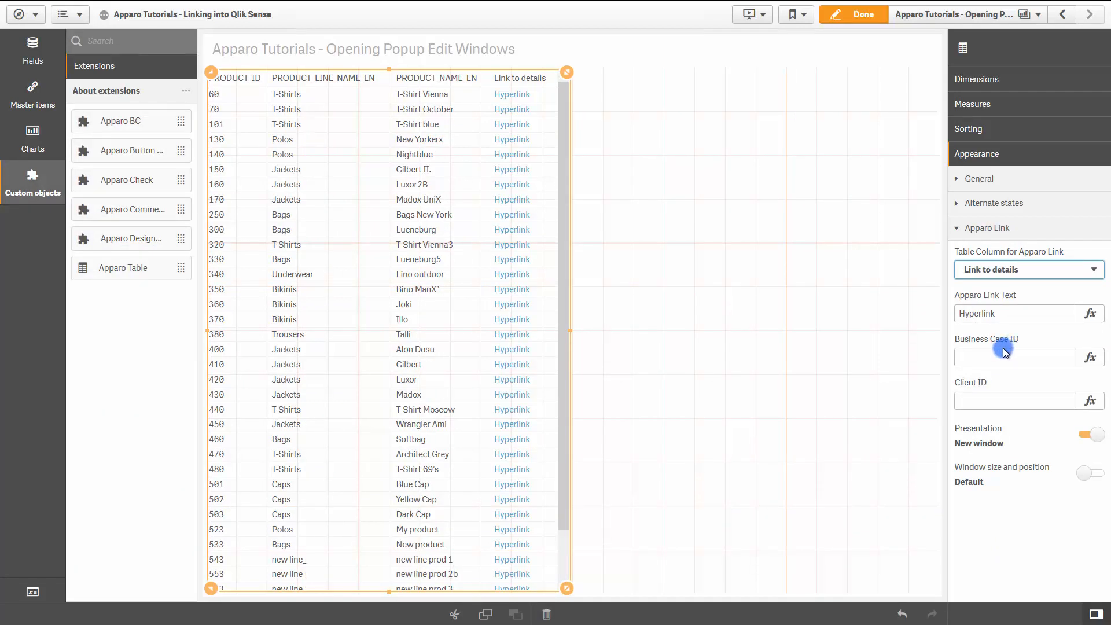
# - Set the Apparo link text to "Open details" and the Business Case ID to My_1st_Single_BC
pyautogui.click(1004, 314)
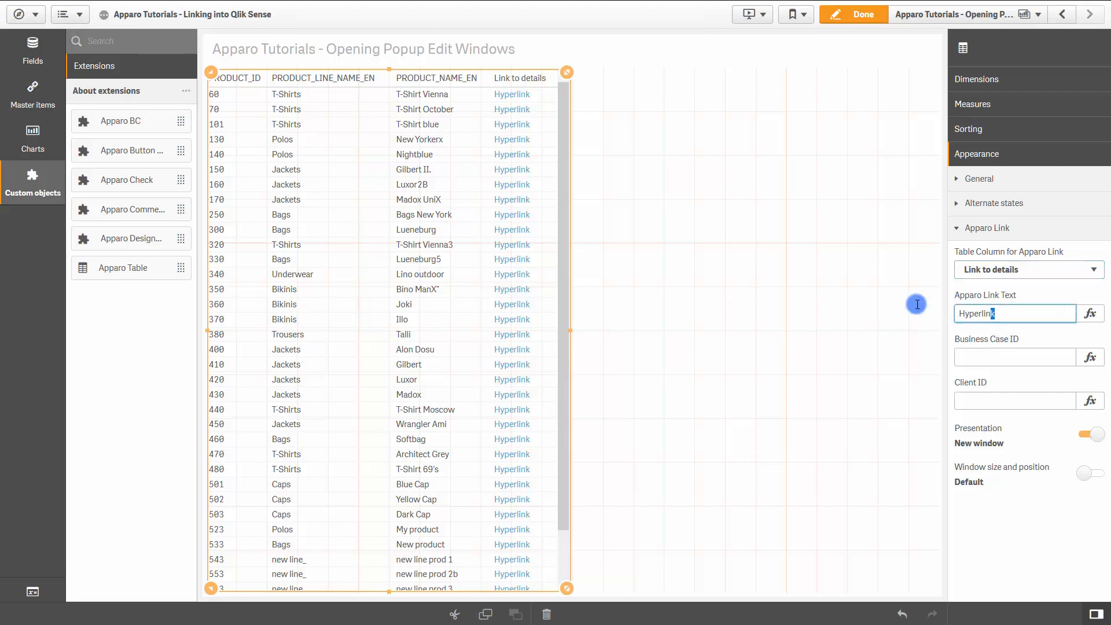
pyautogui.moveTo(917, 305); pyautogui.dragTo(963, 332)
pyautogui.write('O')
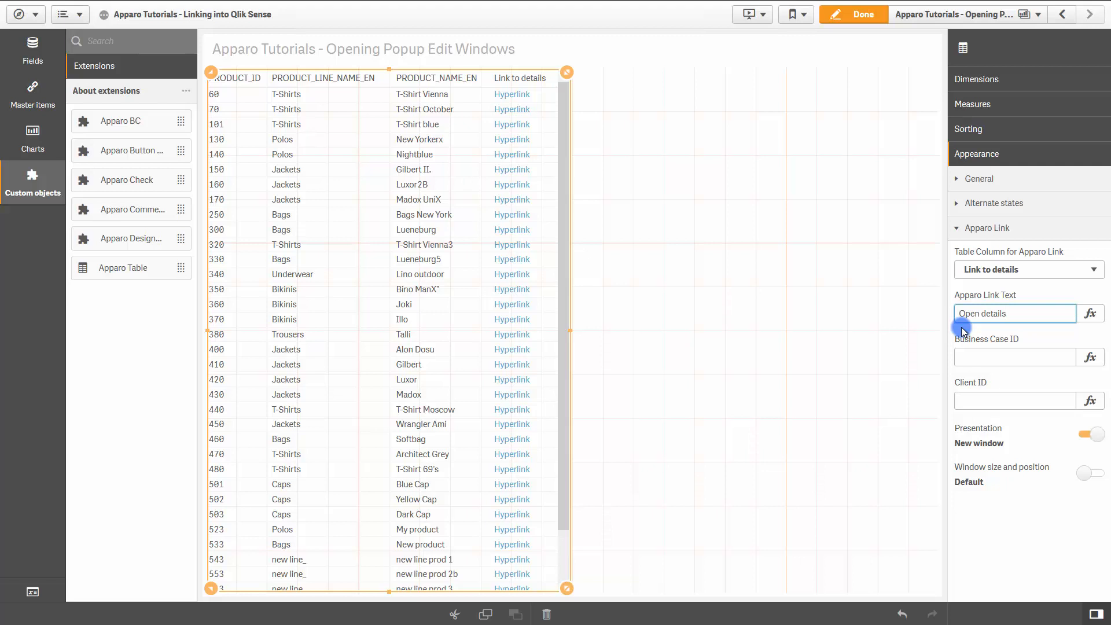
pyautogui.write('pen details')
pyautogui.click(1020, 356)
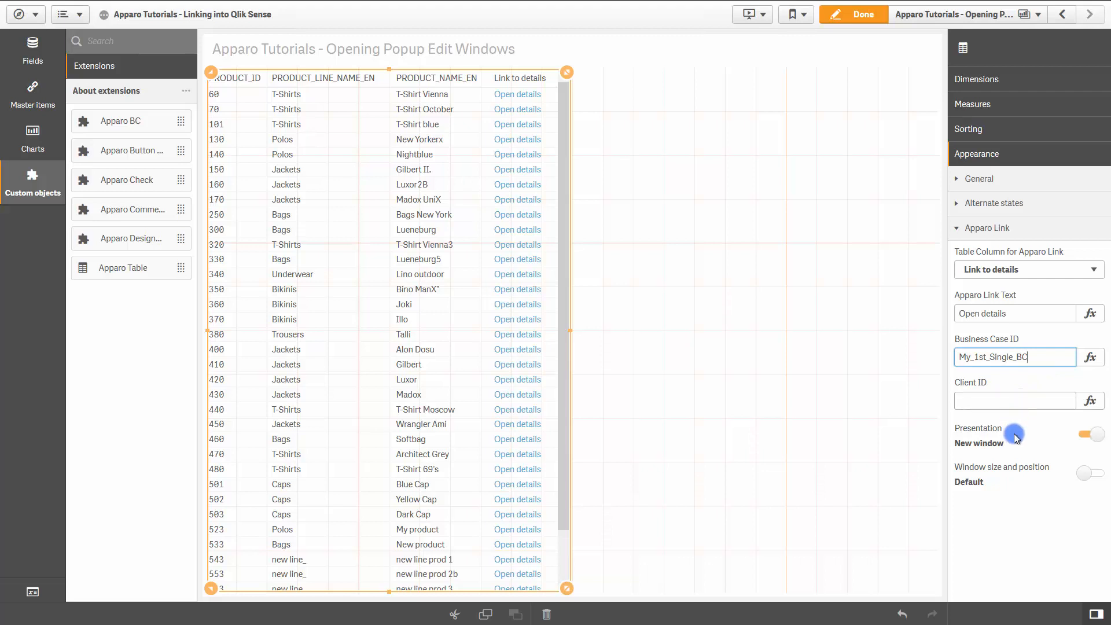
# - Switch the link's presentation to New browser tab and back to New window
pyautogui.click(1097, 441)
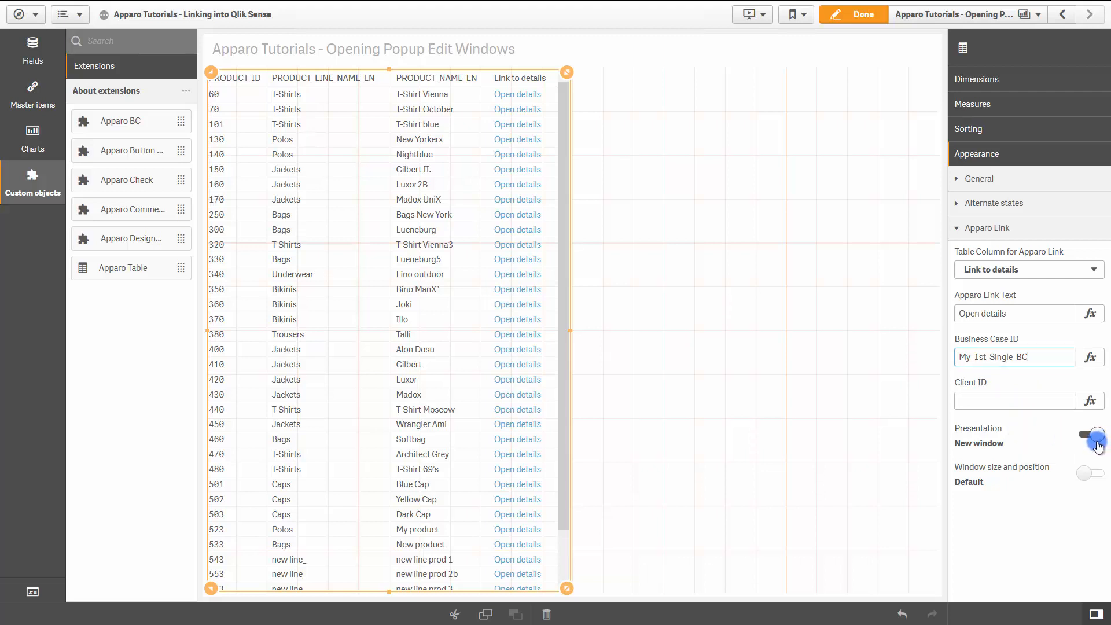
pyautogui.click(1098, 443)
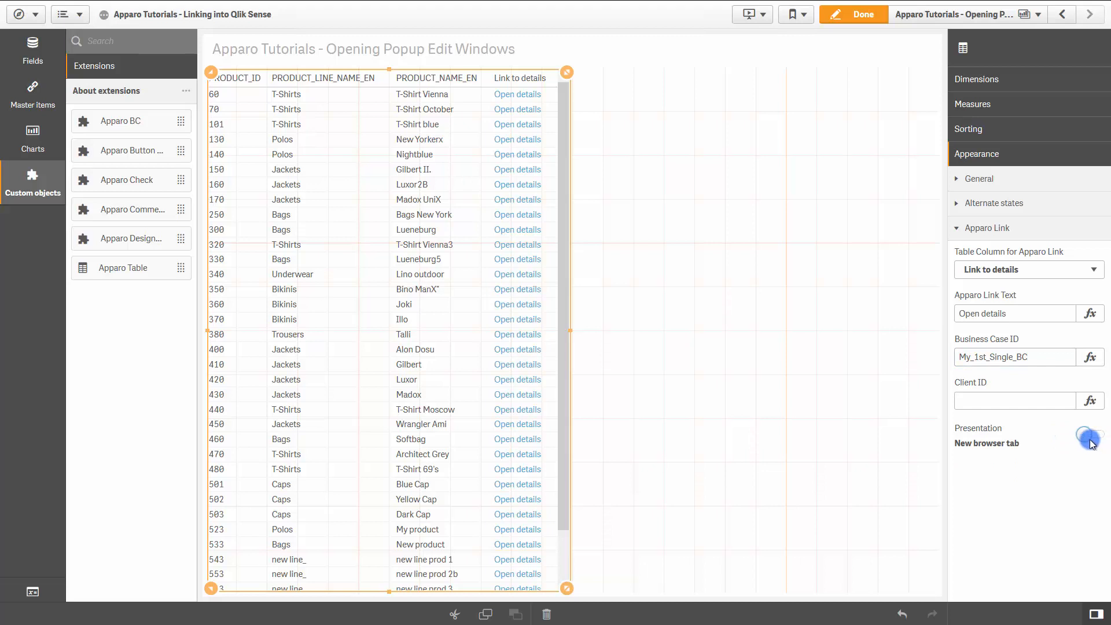
pyautogui.click(1092, 443)
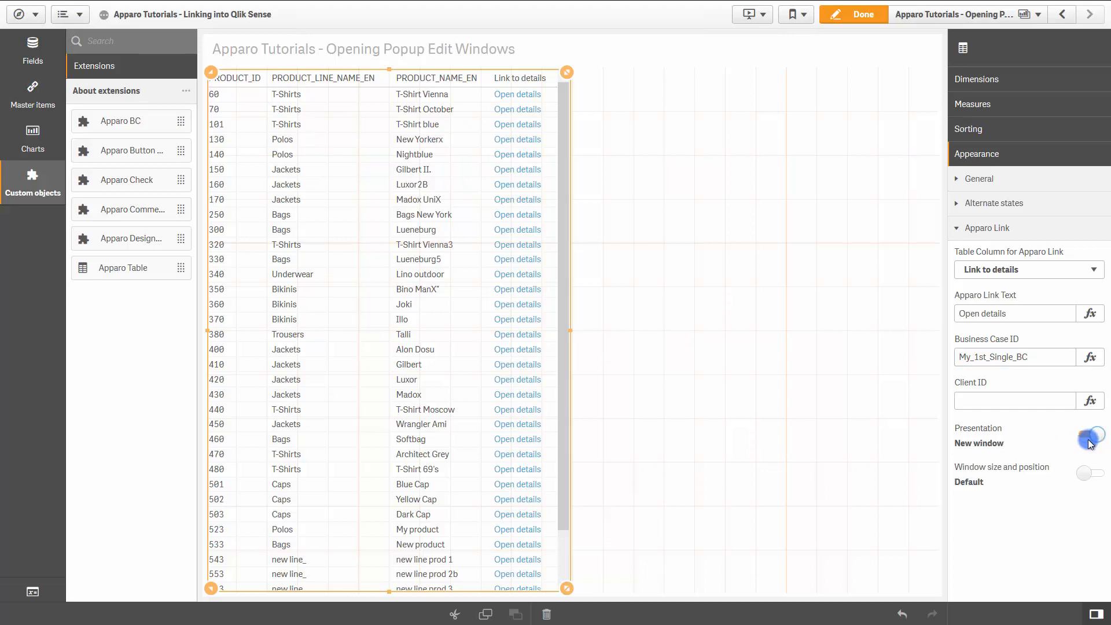
# - Enable the link's custom window size and position, setting the window width to 700 and the height to 450
pyautogui.click(1084, 475)
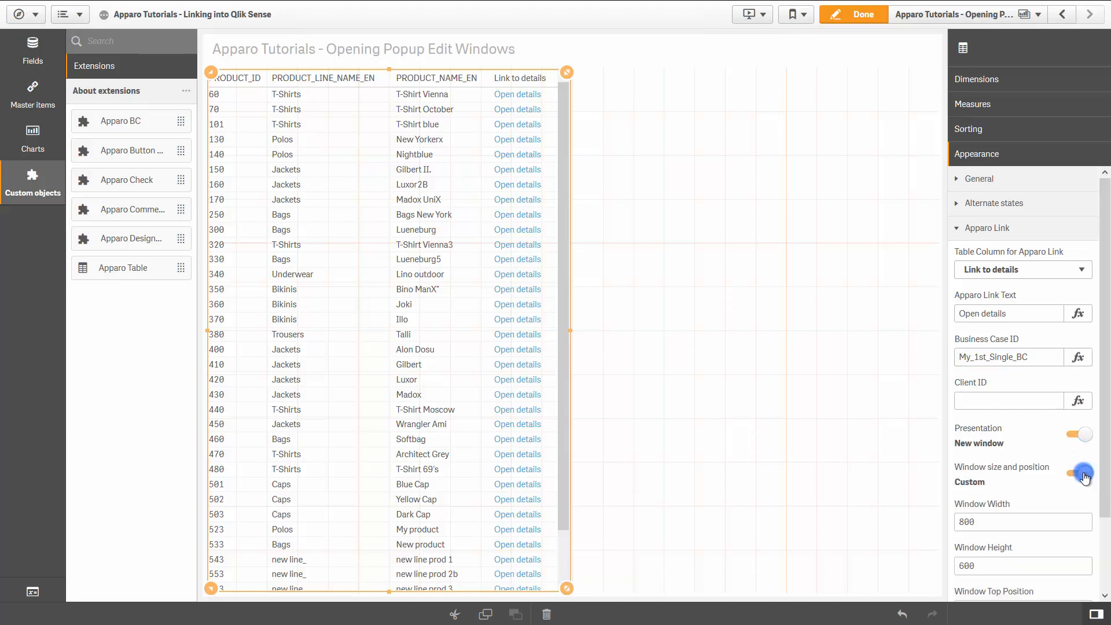
pyautogui.click(1029, 521)
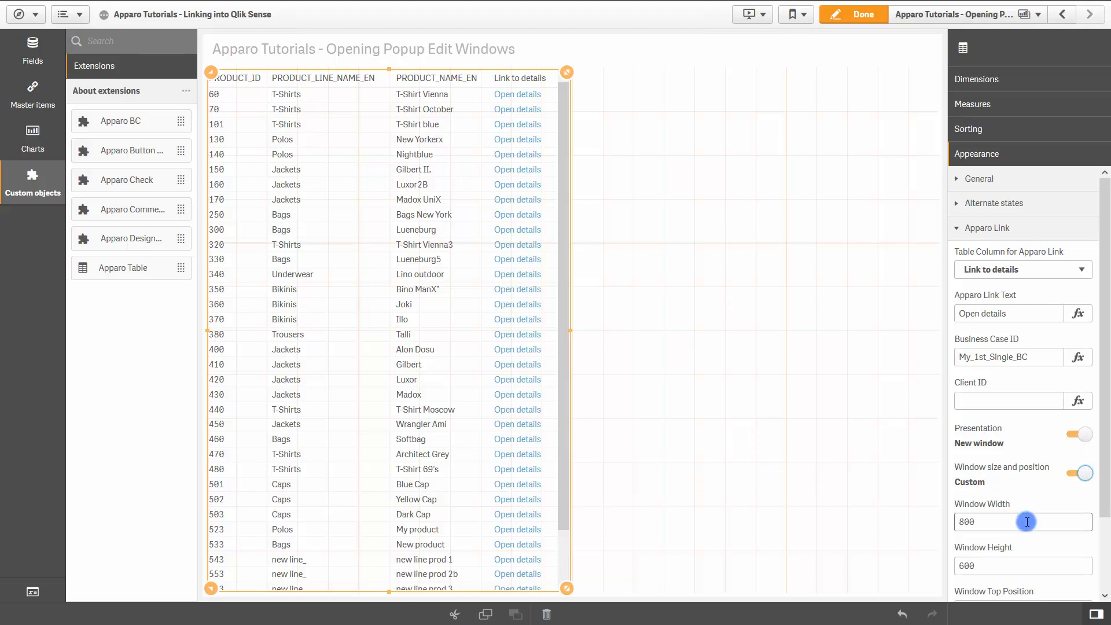
pyautogui.doubleClick(968, 523)
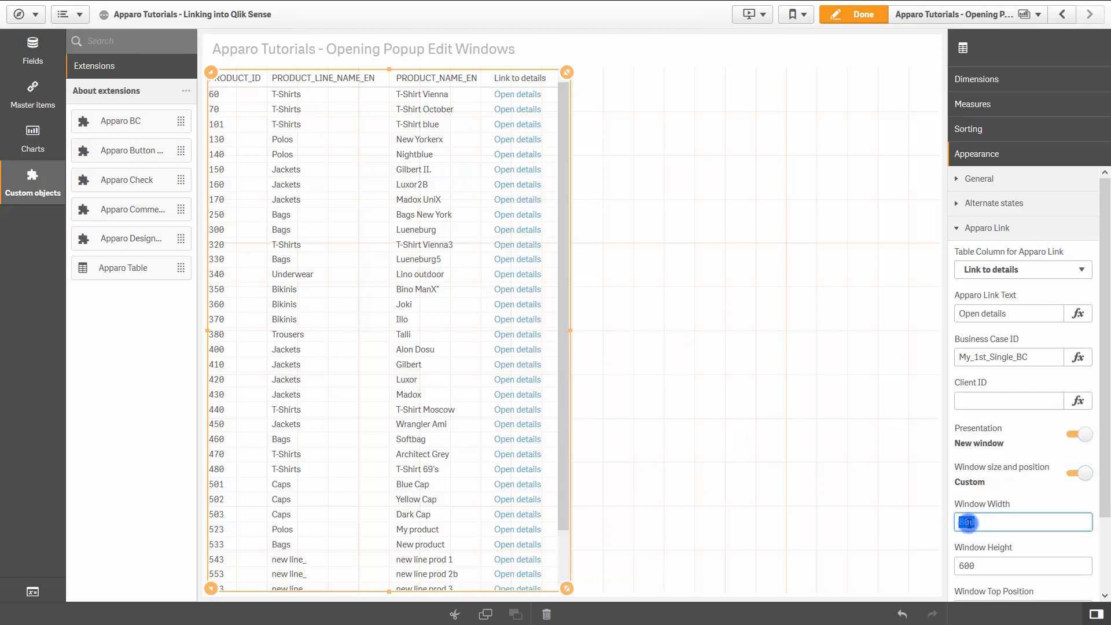
pyautogui.write('700')
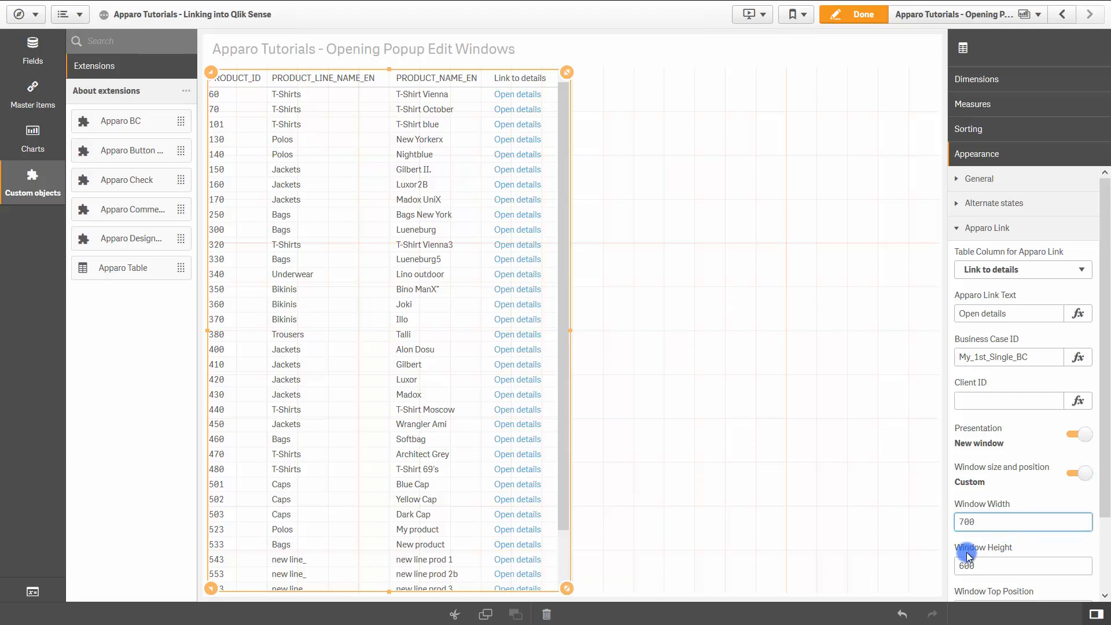
pyautogui.doubleClick(967, 565)
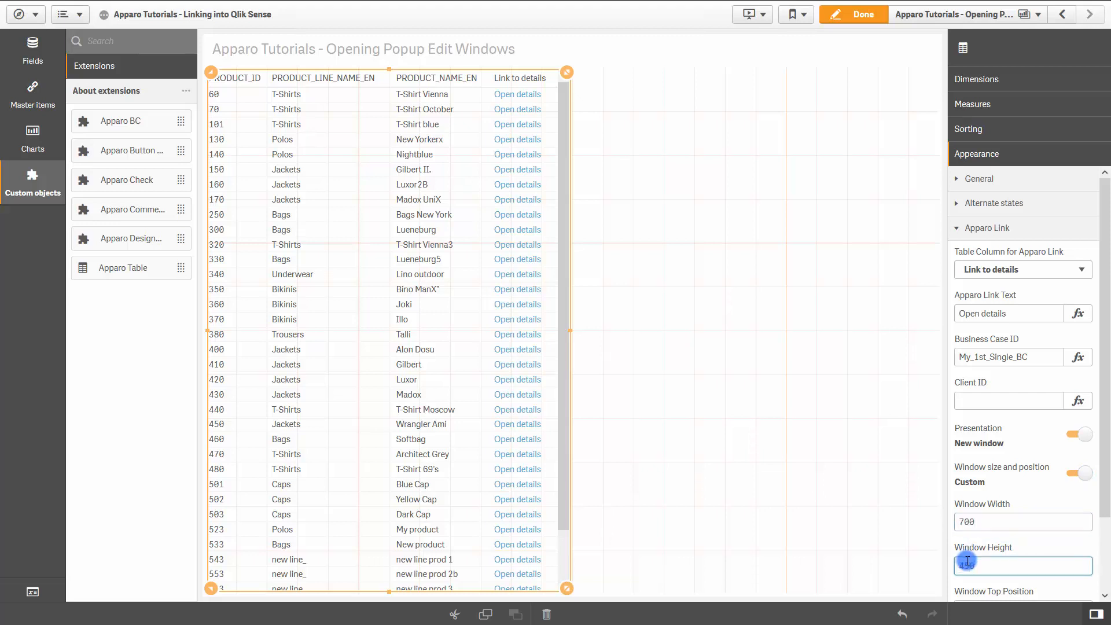
pyautogui.click(1026, 546)
pyautogui.scroll(-3, 1025, 547)
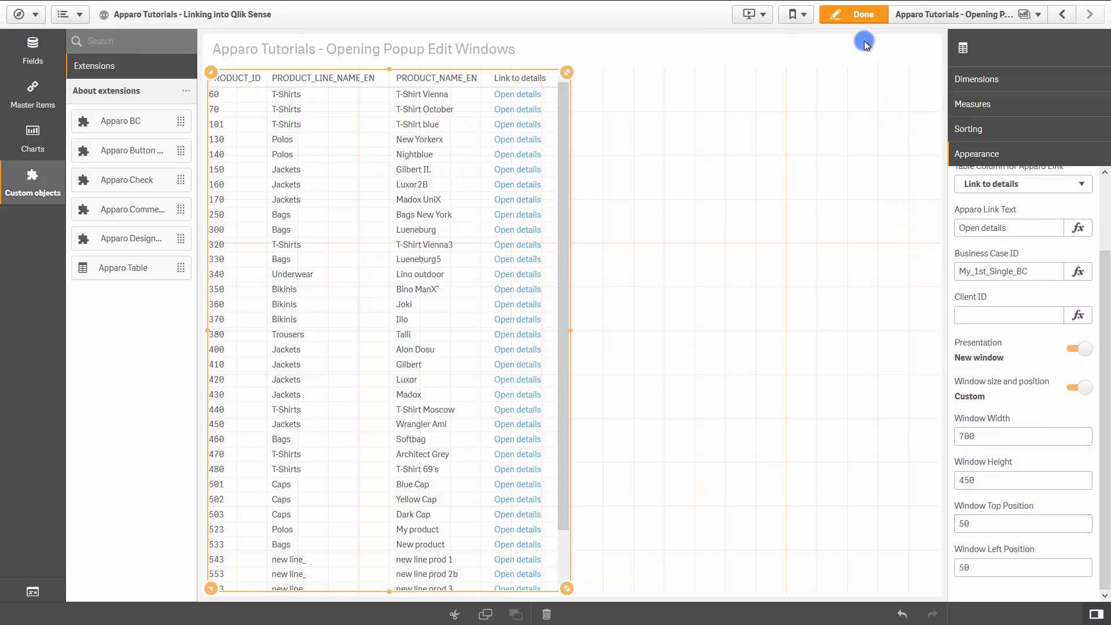
# - Finish editing the sheet and open the popup details of product 60, checking the passed product id
pyautogui.click(862, 16)
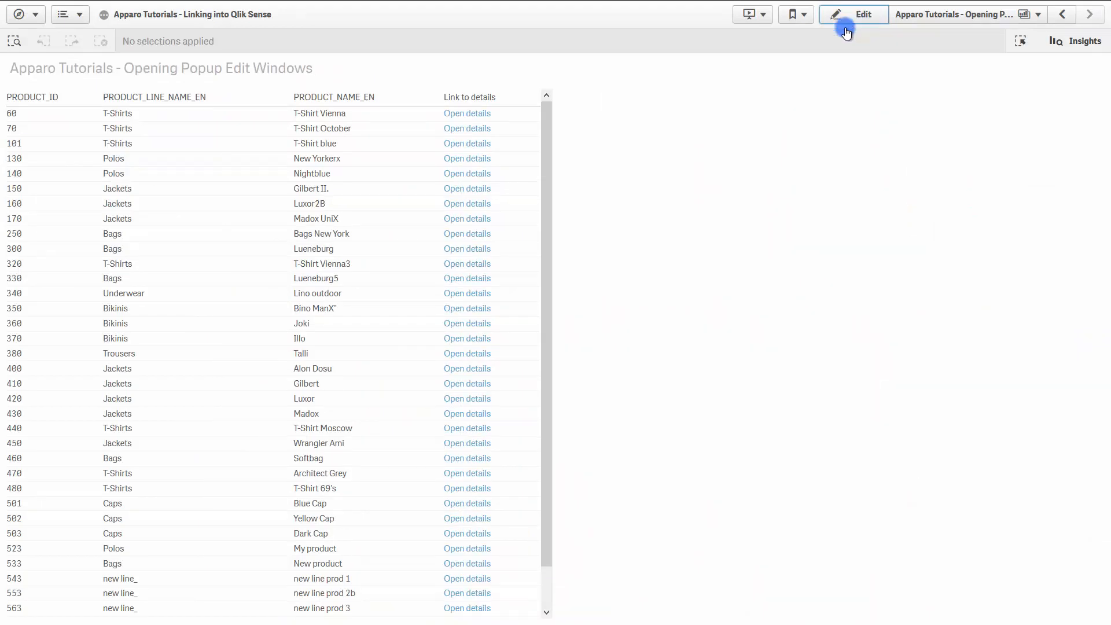
pyautogui.click(471, 114)
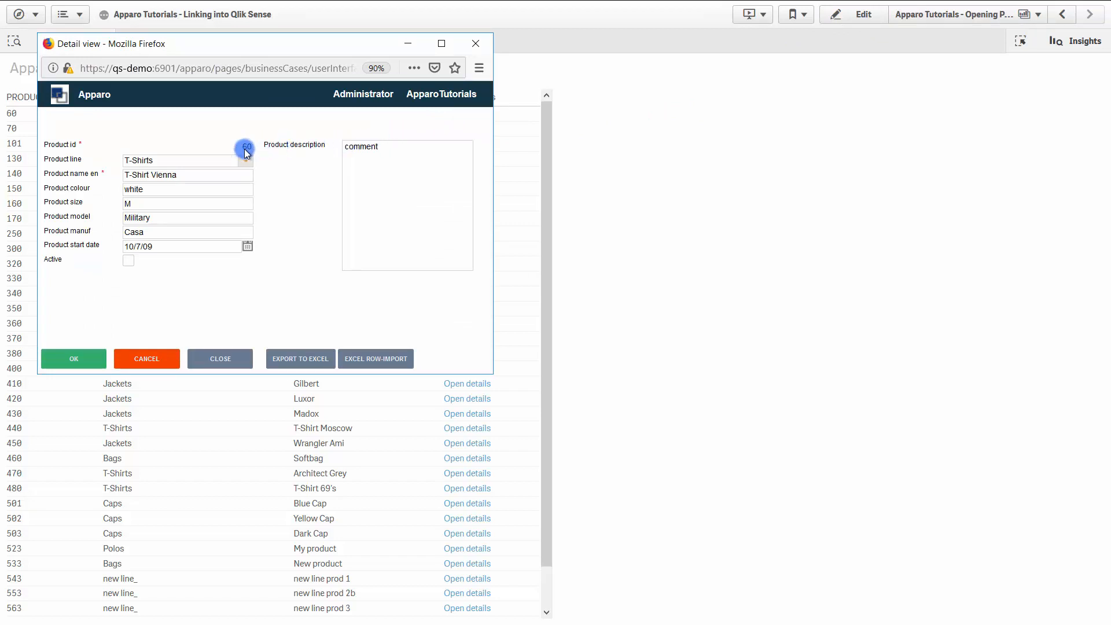
pyautogui.moveTo(243, 148); pyautogui.dragTo(253, 147)
# - Try text size 6 on the product description and 14 October 2009 as the start date, and cancel the popup form
pyautogui.doubleClick(367, 148)
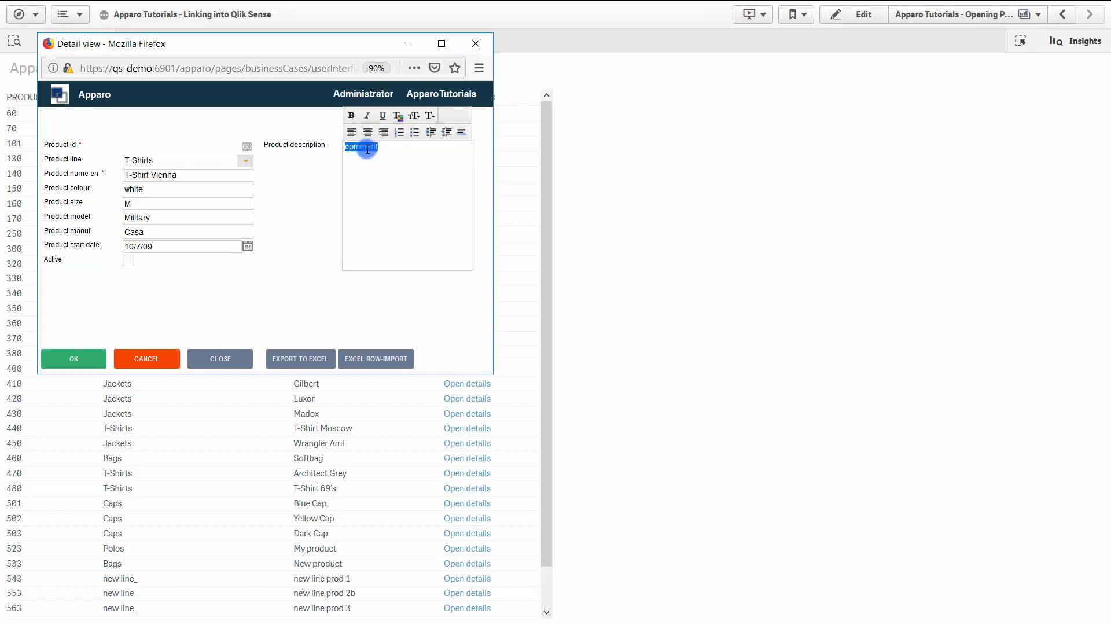
pyautogui.click(420, 118)
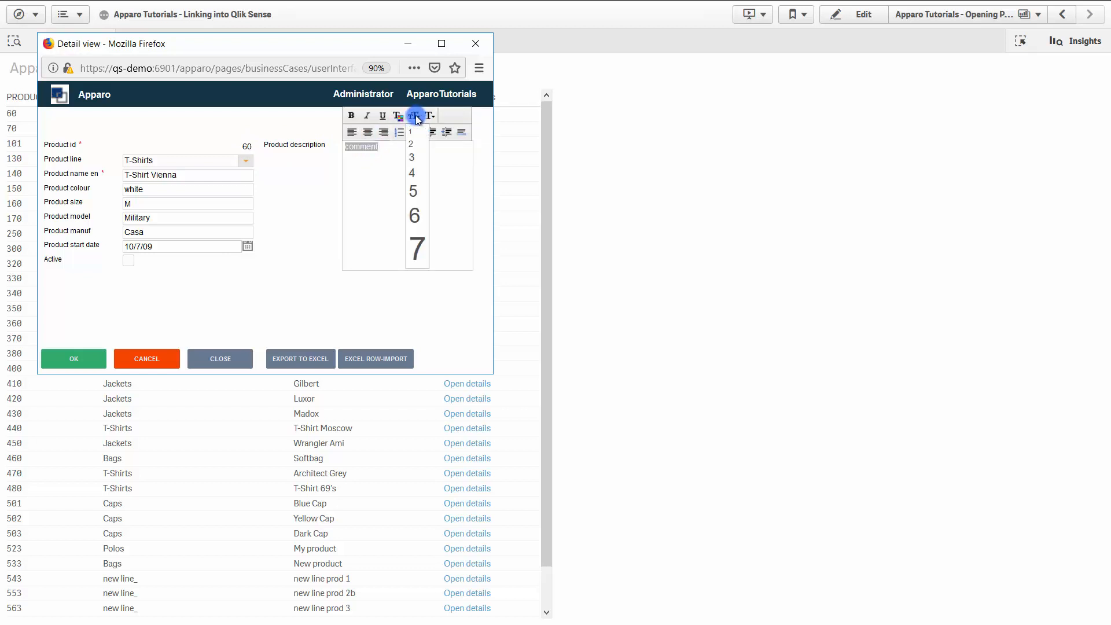
pyautogui.click(414, 209)
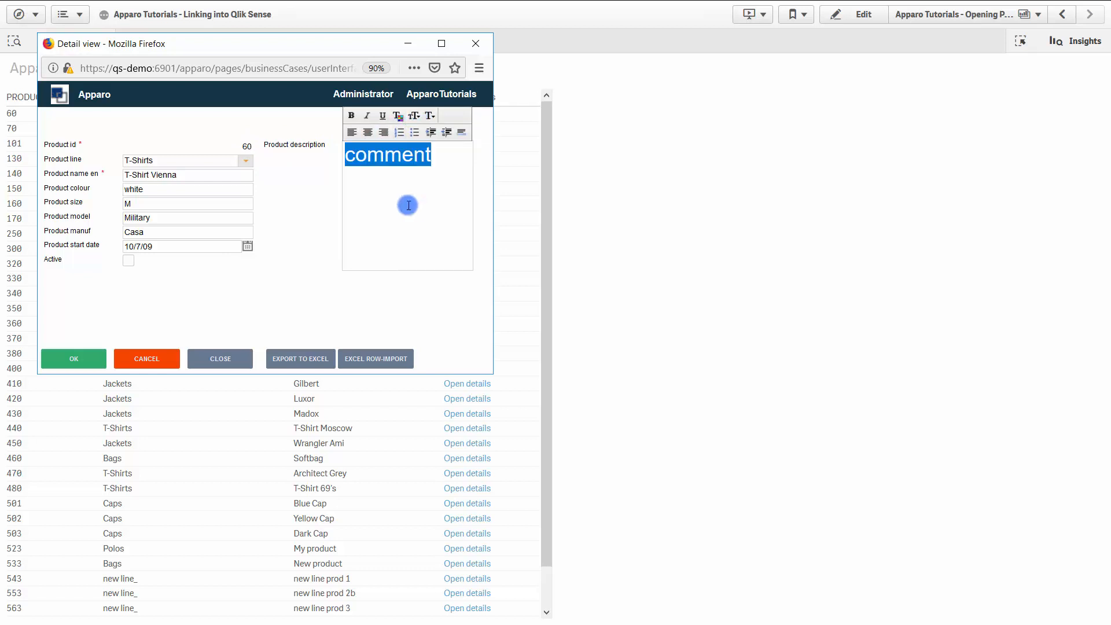
pyautogui.click(248, 250)
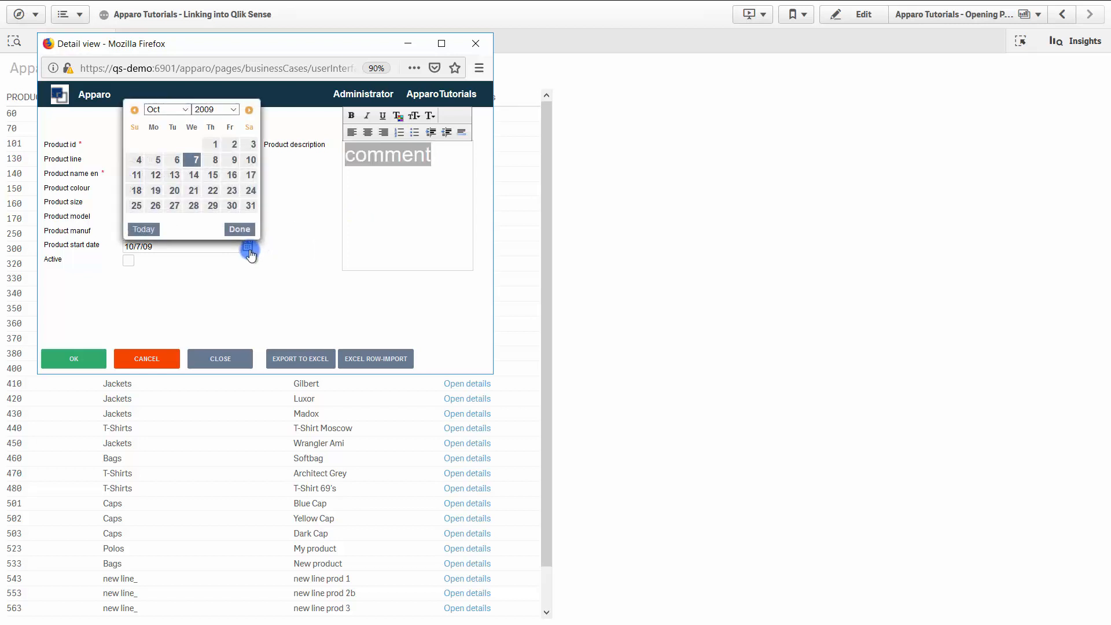
pyautogui.click(194, 175)
pyautogui.click(143, 357)
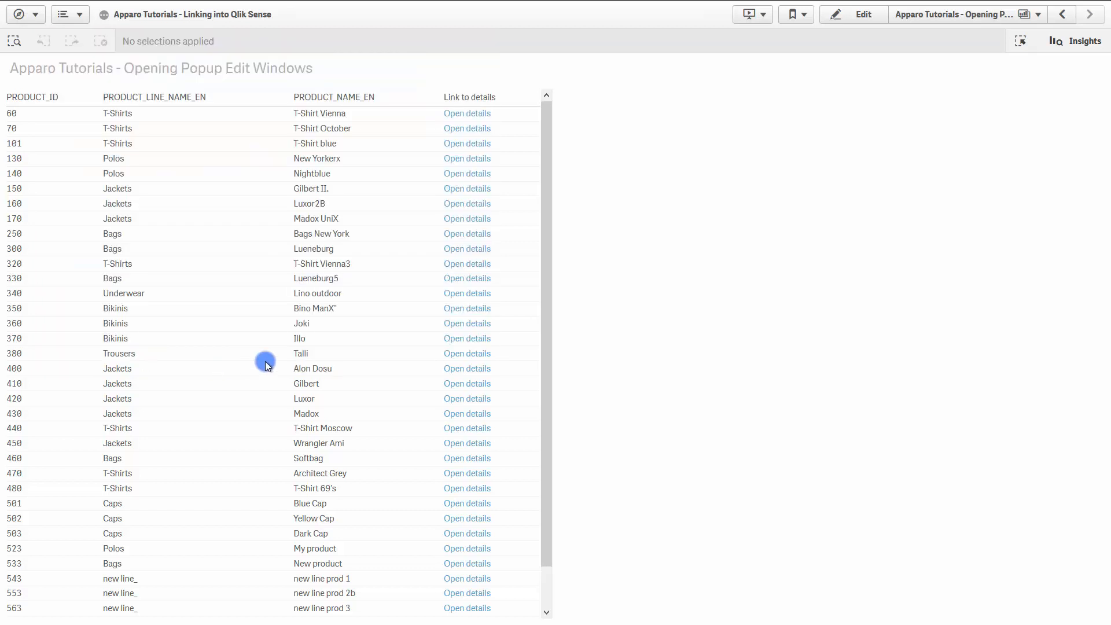
# - Resume editing the sheet and place a standard table chart beside the Apparo Table with PRODUCT_ID as its first dimension
pyautogui.click(863, 23)
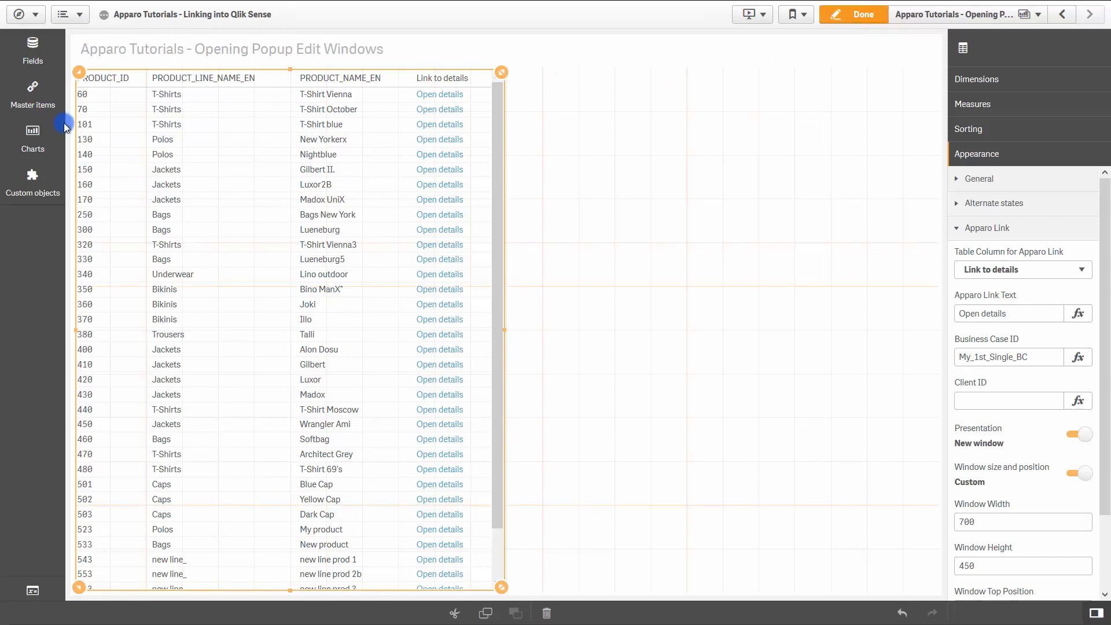
pyautogui.click(33, 132)
pyautogui.moveTo(114, 449); pyautogui.dragTo(635, 253)
pyautogui.click(24, 144)
pyautogui.click(594, 326)
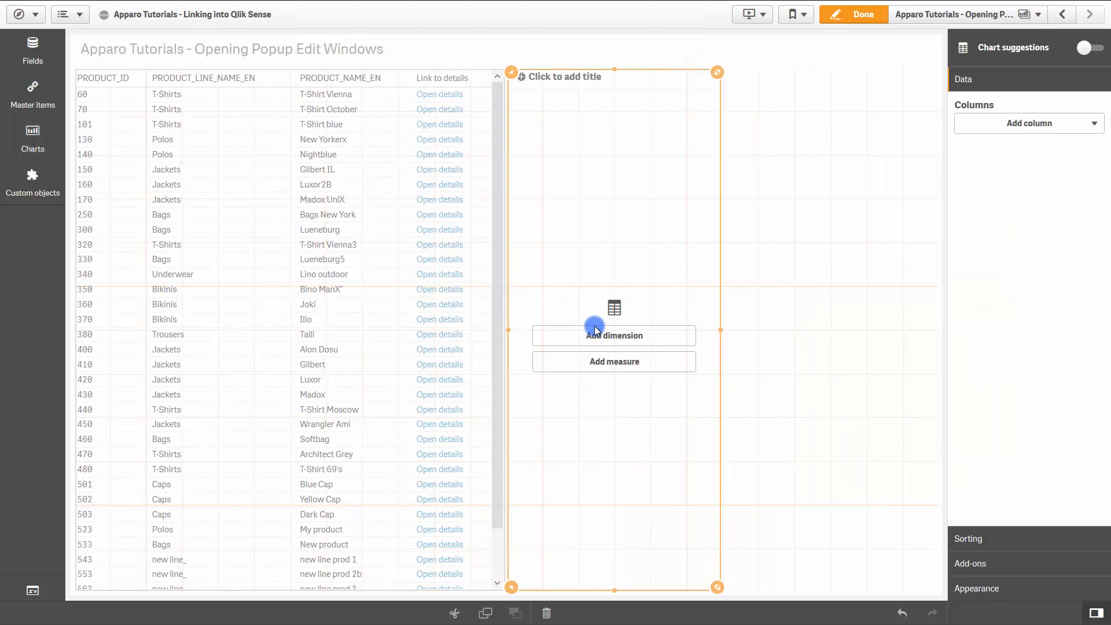
pyautogui.scroll(-3, 741, 347)
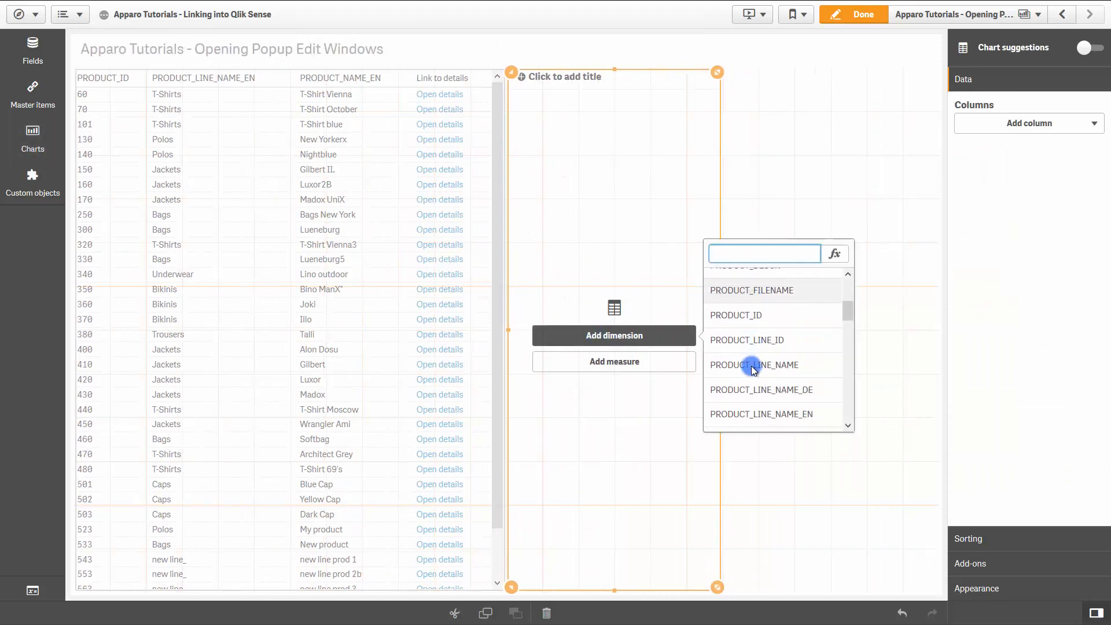
pyautogui.click(739, 315)
# - Add PRODUCT_LINE_NAME_EN and PRODUCT_NAME_EN as dimension columns to the standard table
pyautogui.click(1024, 154)
pyautogui.click(1007, 180)
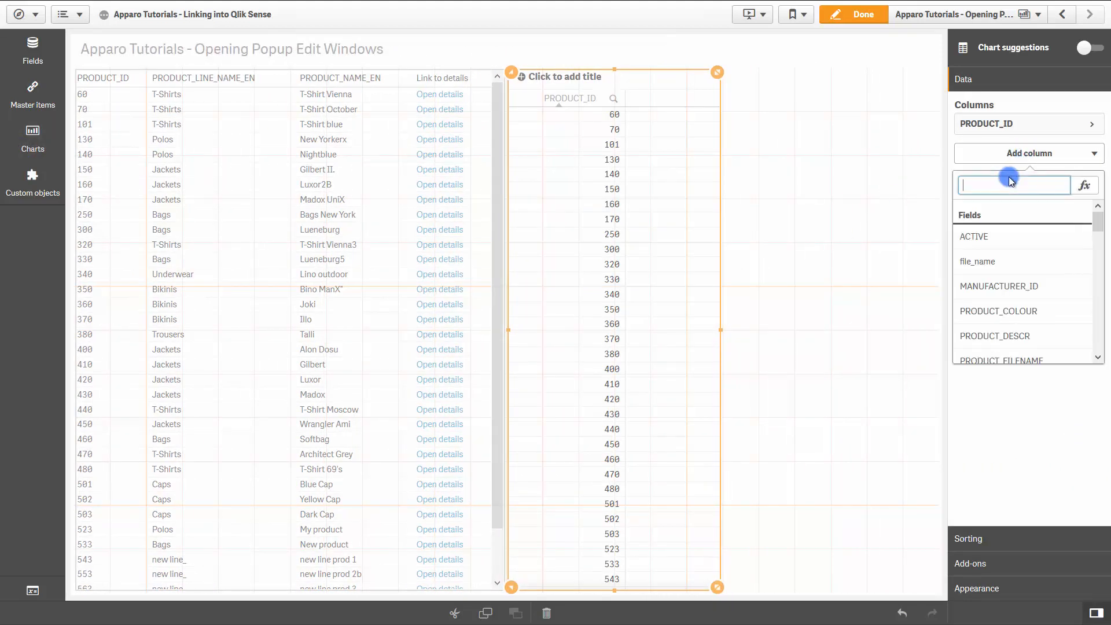
pyautogui.scroll(-2, 1023, 296)
pyautogui.scroll(-1, 1027, 299)
pyautogui.click(1025, 277)
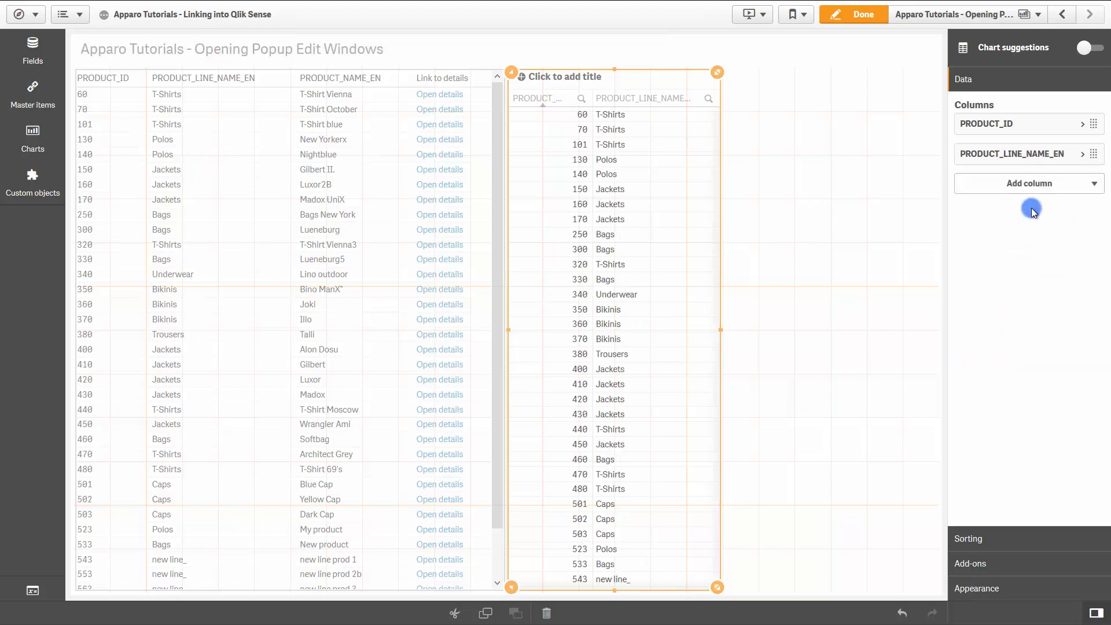
pyautogui.click(1027, 183)
pyautogui.click(1027, 216)
pyautogui.scroll(-3, 1021, 296)
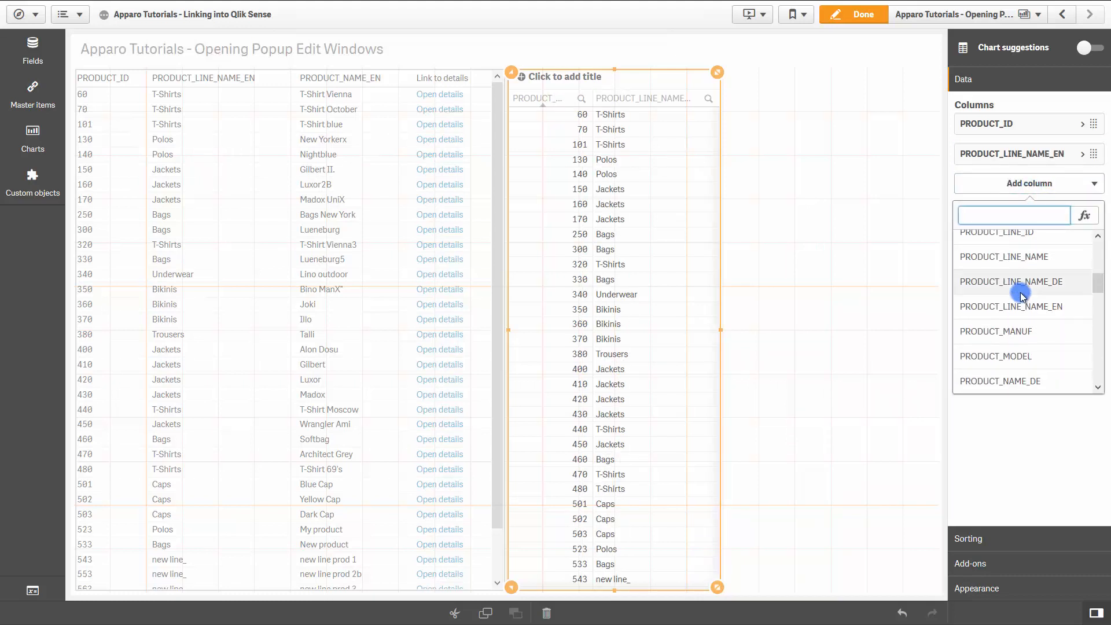
pyautogui.scroll(-2, 1017, 355)
pyautogui.click(1019, 342)
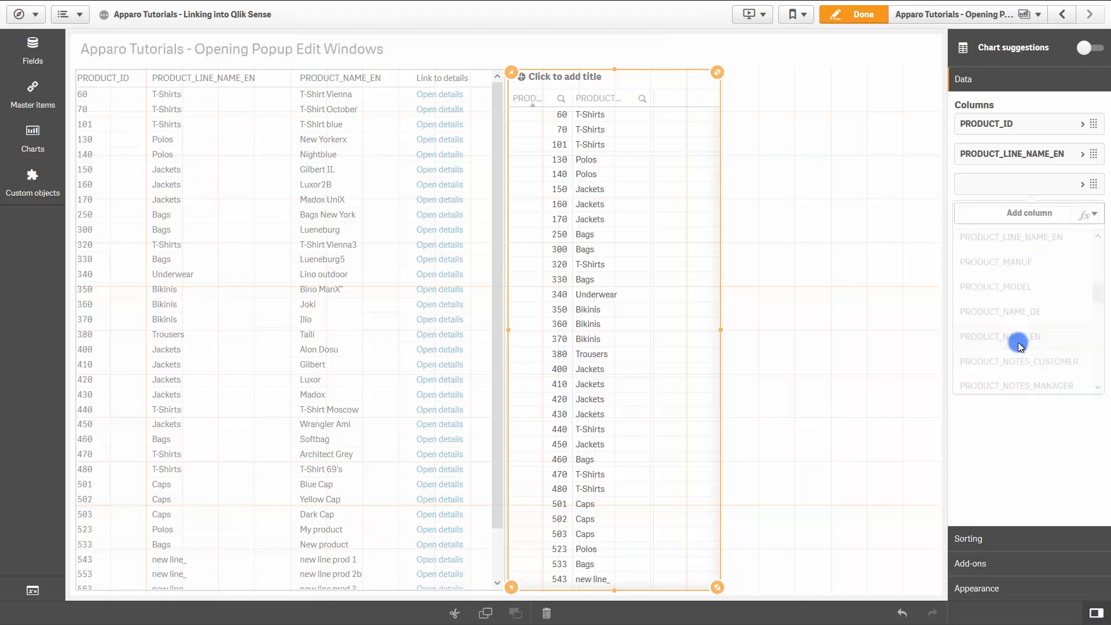
# - Widen the standard table across the free sheet area and open the field selection for another dimension column
pyautogui.click(1013, 213)
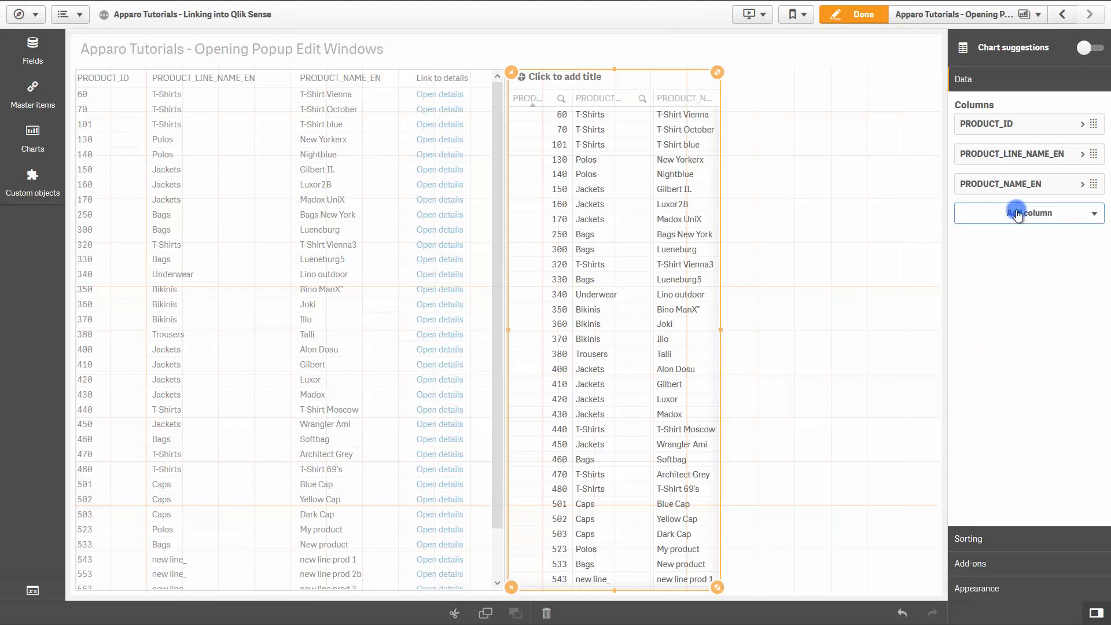
pyautogui.click(1012, 244)
pyautogui.moveTo(718, 72); pyautogui.dragTo(920, 72)
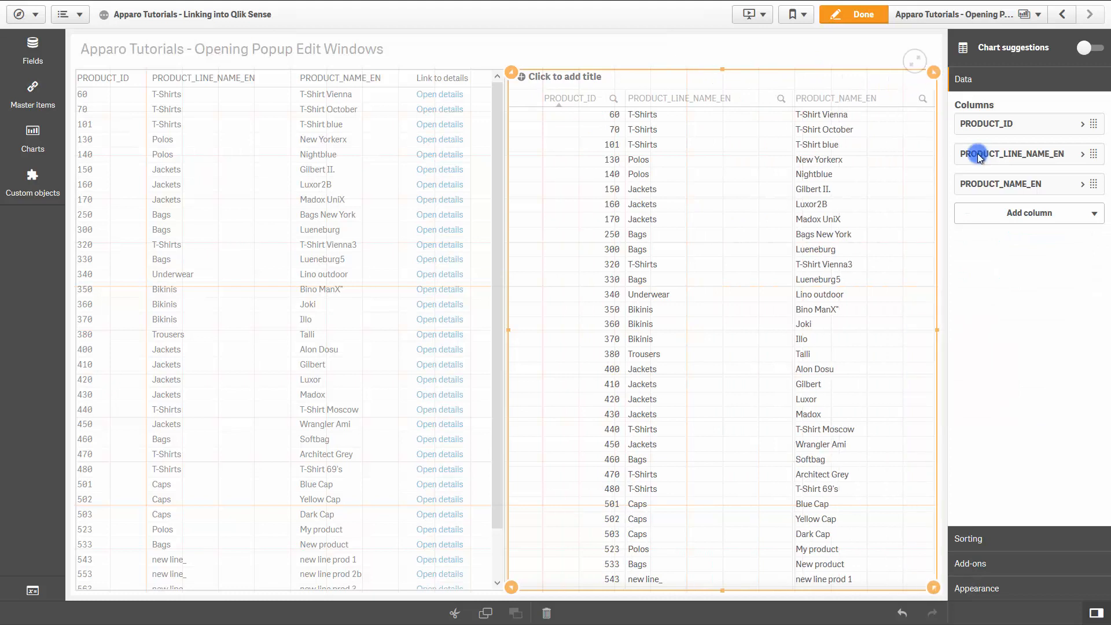
pyautogui.click(1019, 214)
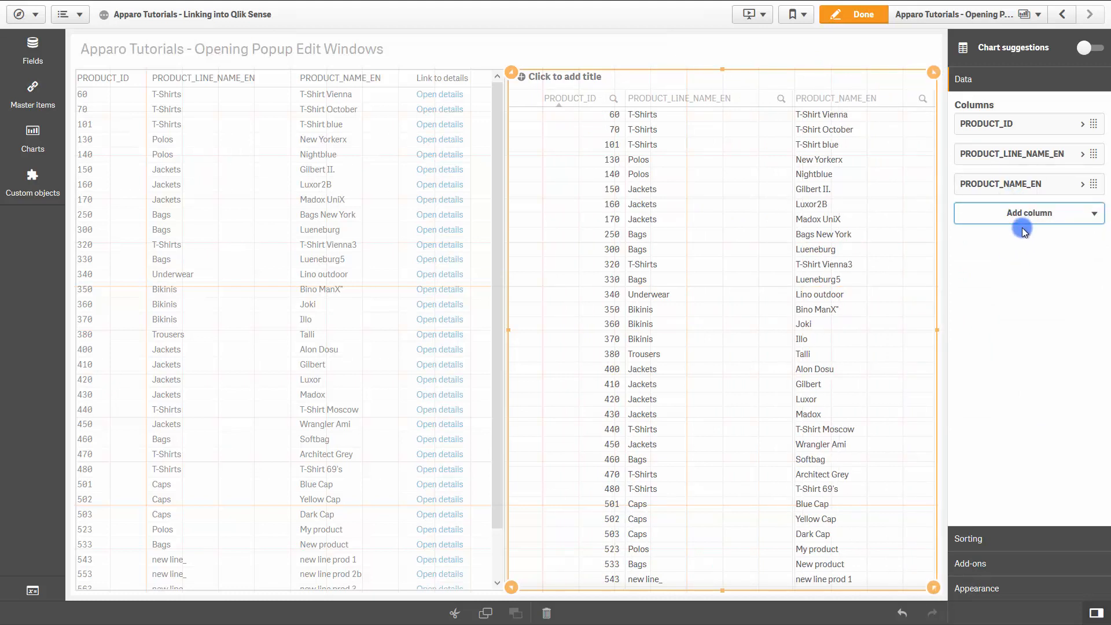
pyautogui.click(1025, 214)
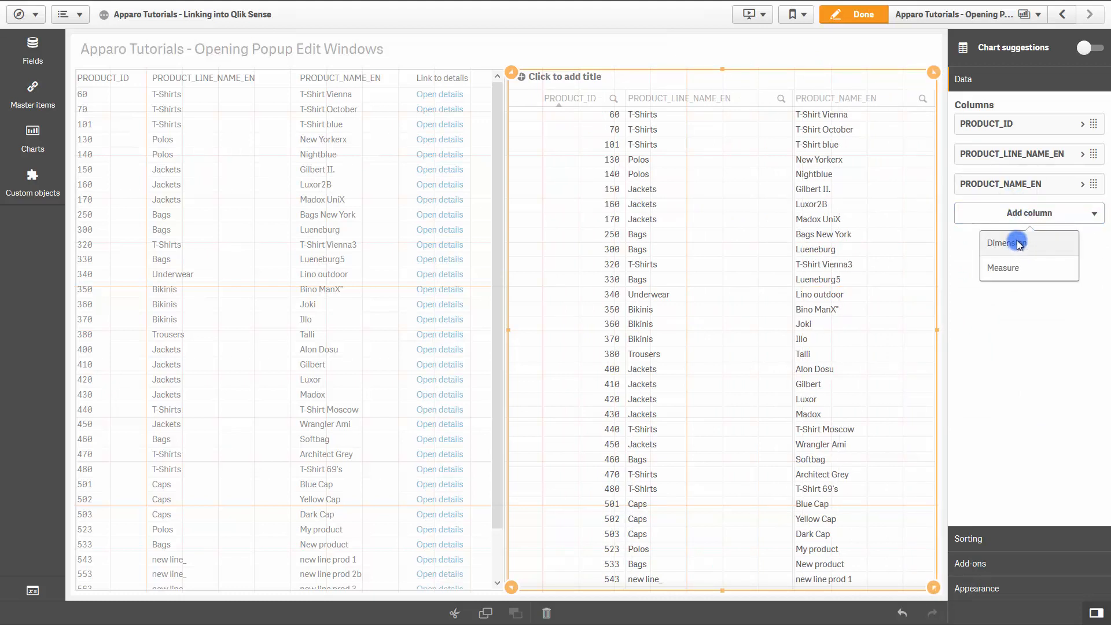
pyautogui.click(1018, 243)
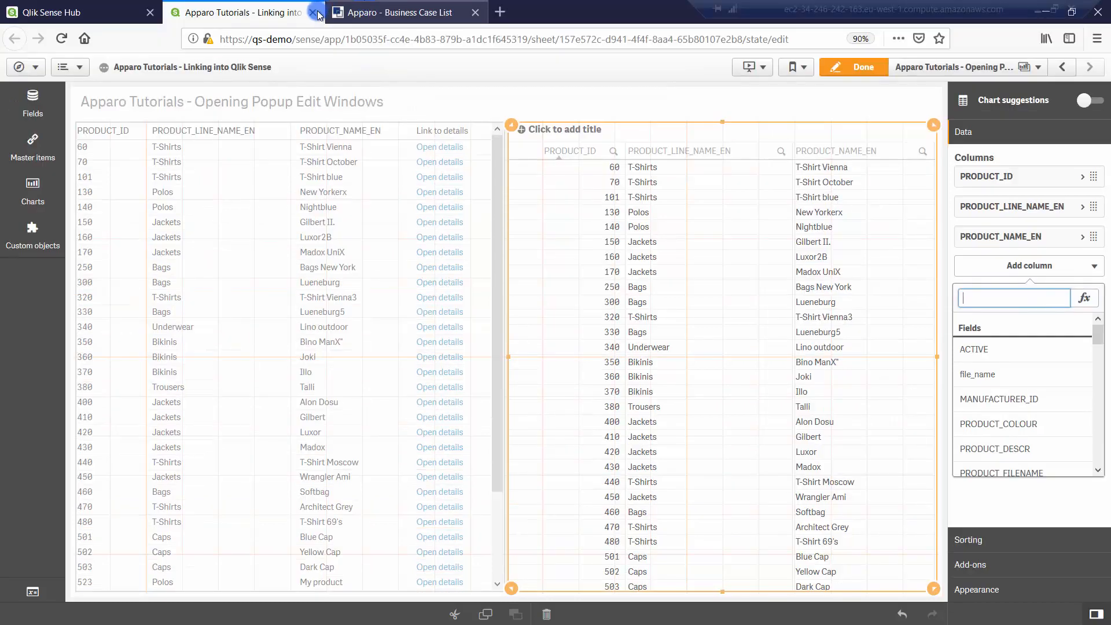
# - Switch to the Apparo business case list, open My_1st_Table_BC and examine its user defined variables and filtering widgets
pyautogui.click(369, 16)
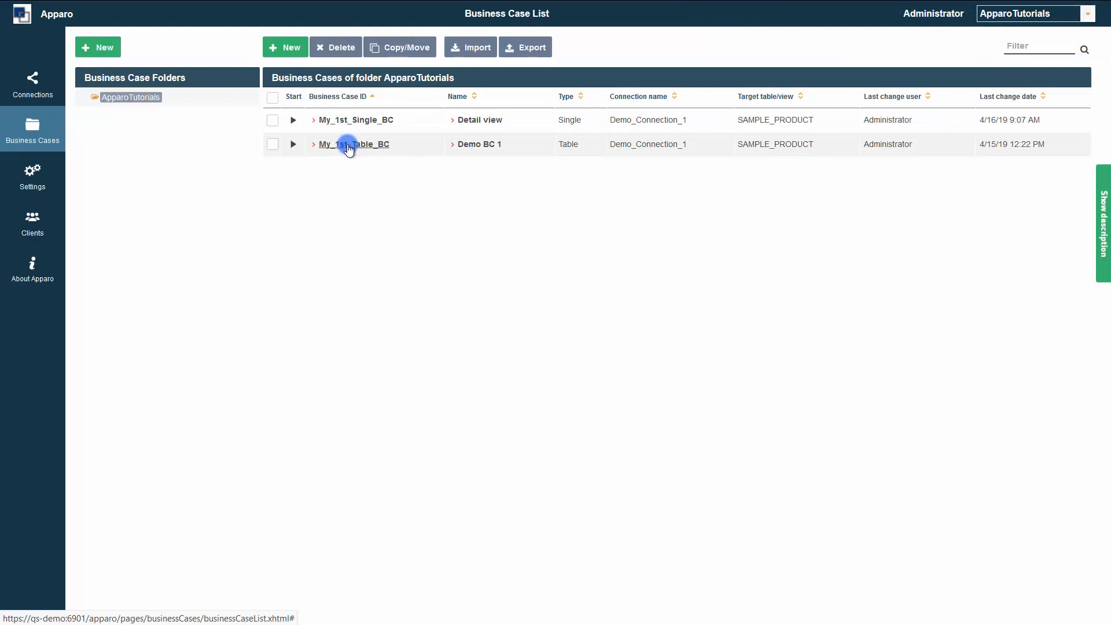
pyautogui.click(348, 145)
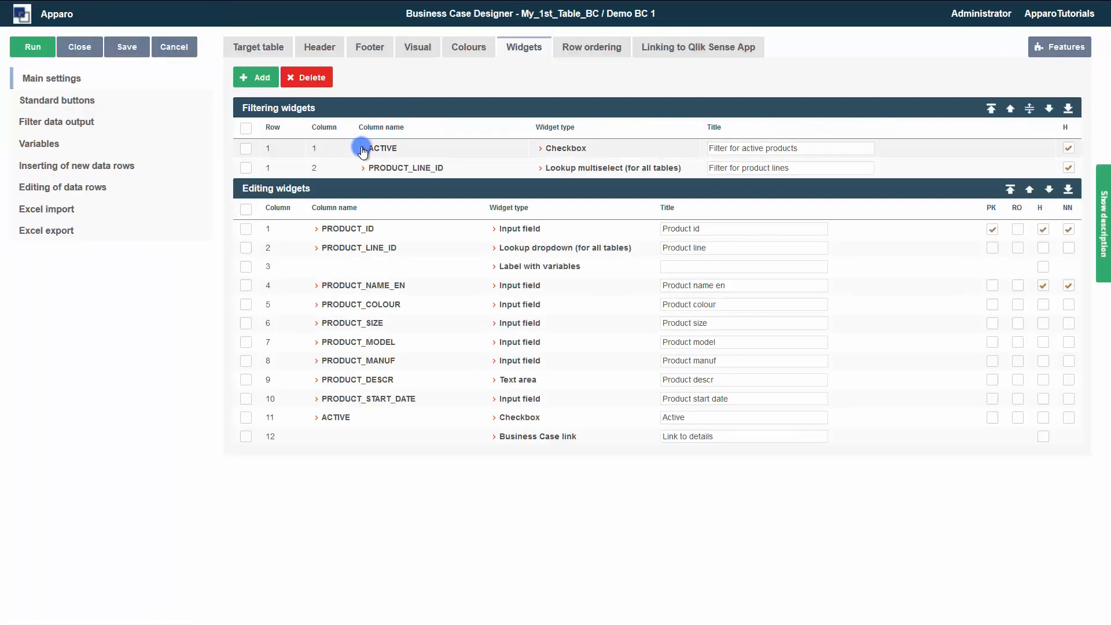
pyautogui.click(53, 145)
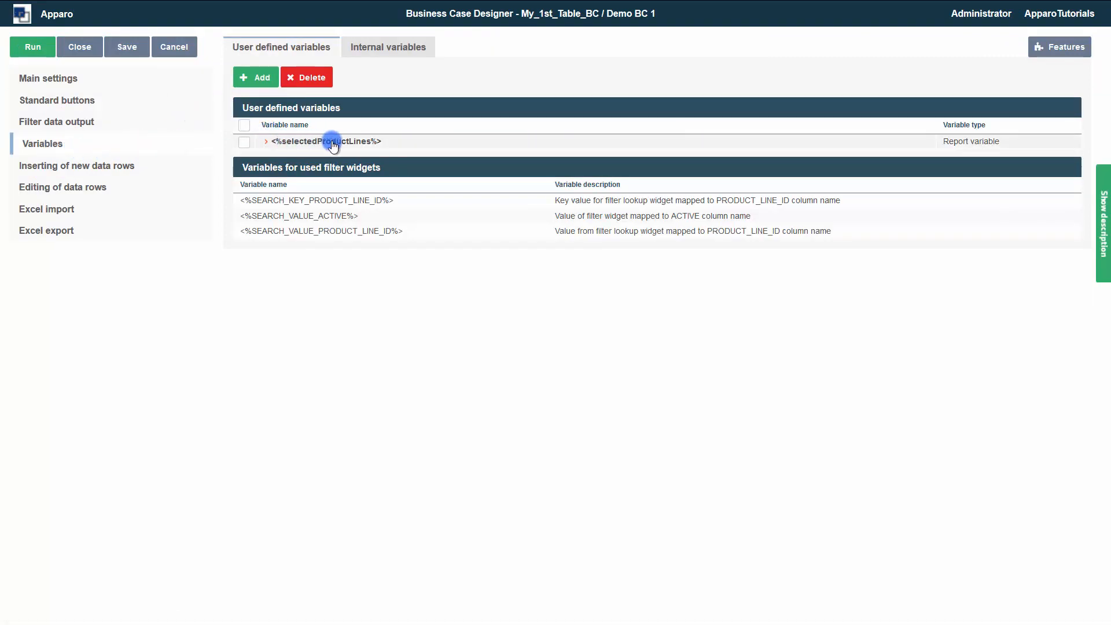
pyautogui.click(60, 83)
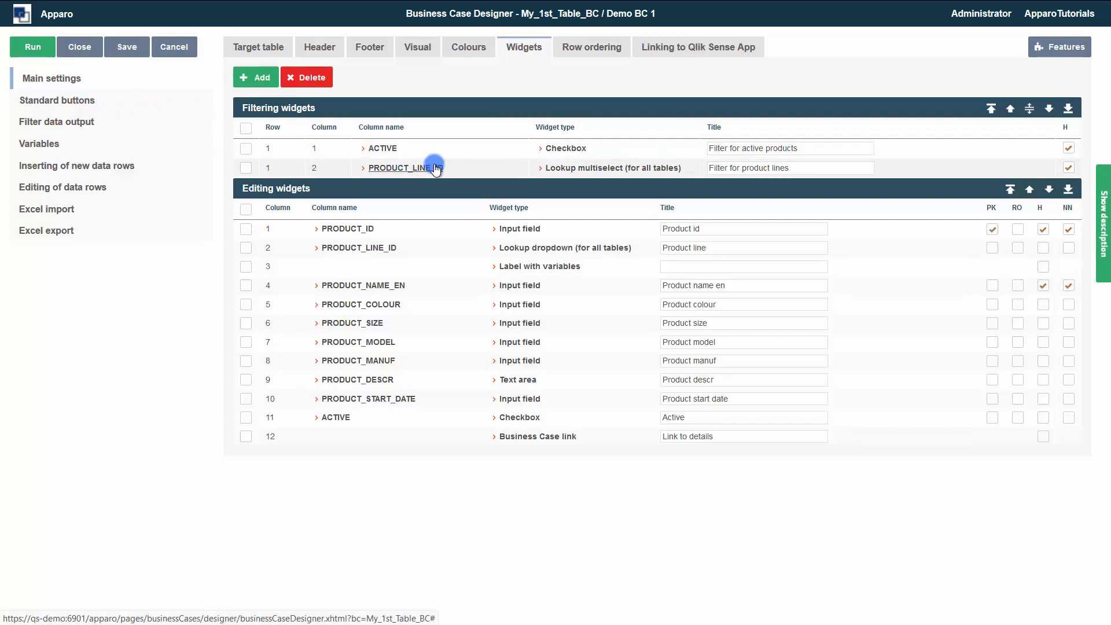
# - Copy My_1st_Table_BC's linking expression for a standard Qlik Sense table and switch back to the Qlik Sense sheet
pyautogui.click(675, 54)
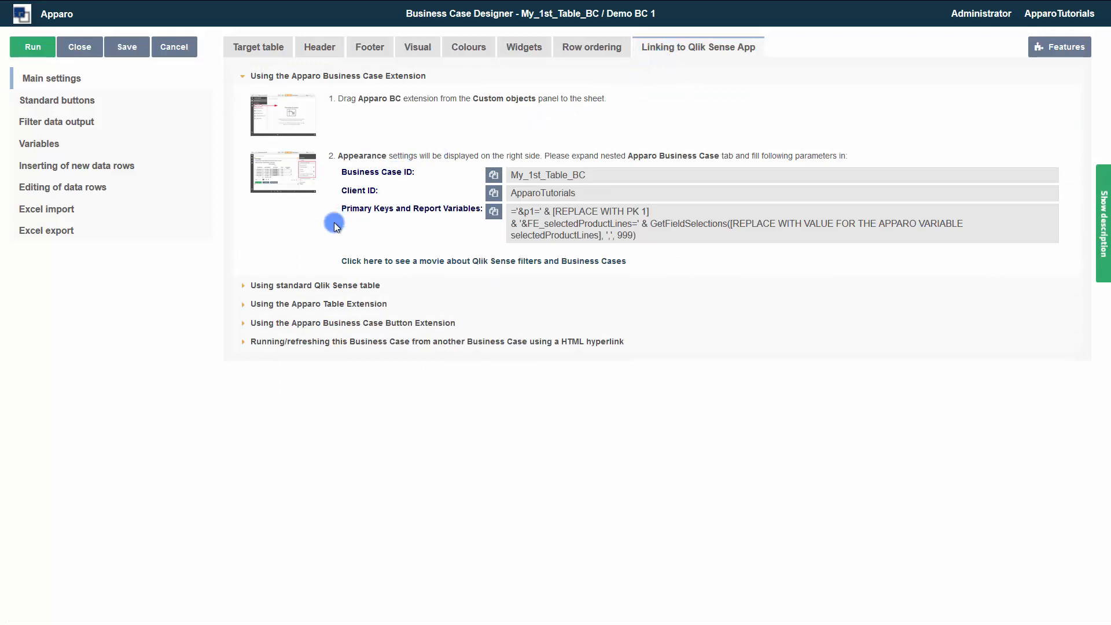
pyautogui.click(330, 286)
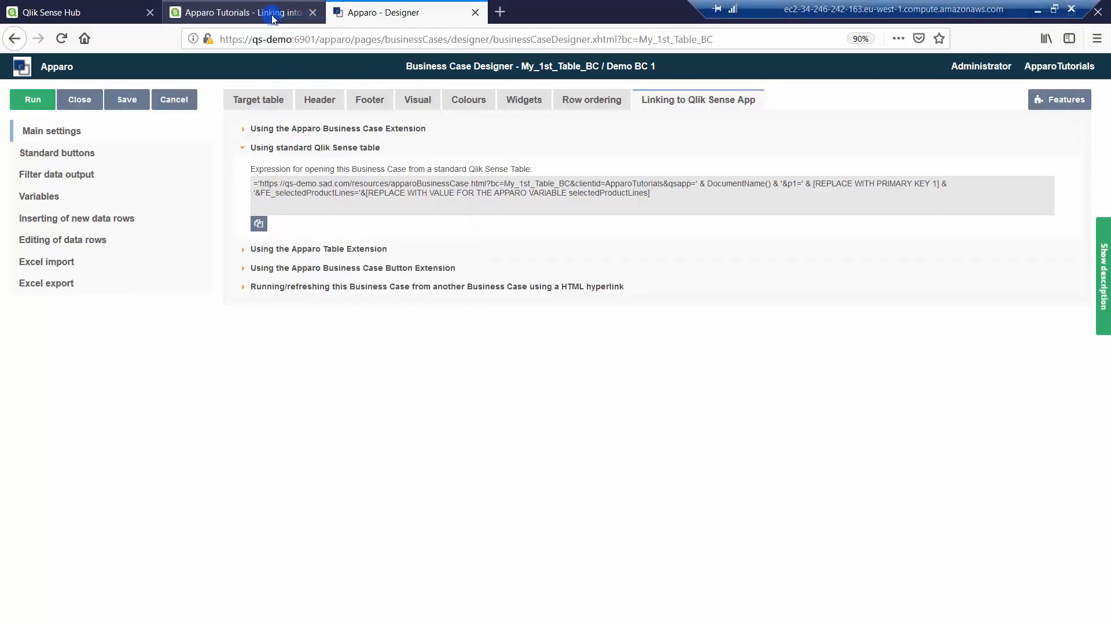
pyautogui.click(274, 18)
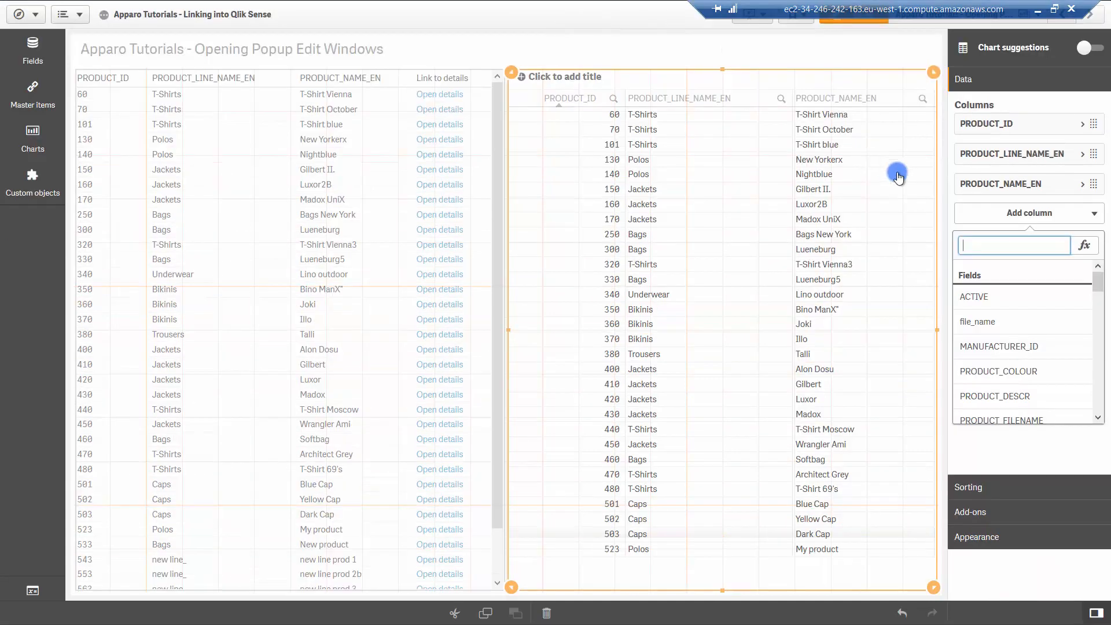
# - Paste the copied linking expression as a new table column expression and remove its primary key part, & '&p1=' & [REPLACE WITH PRIMARY KEY 1]
pyautogui.click(1081, 245)
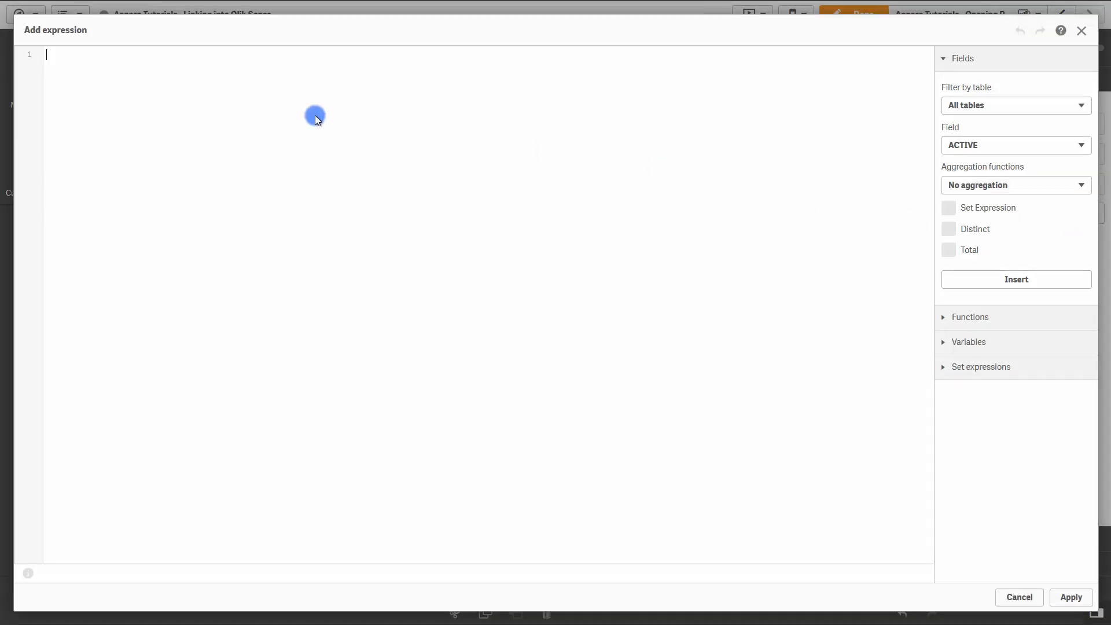
pyautogui.hotkey('ctrl', 'v')
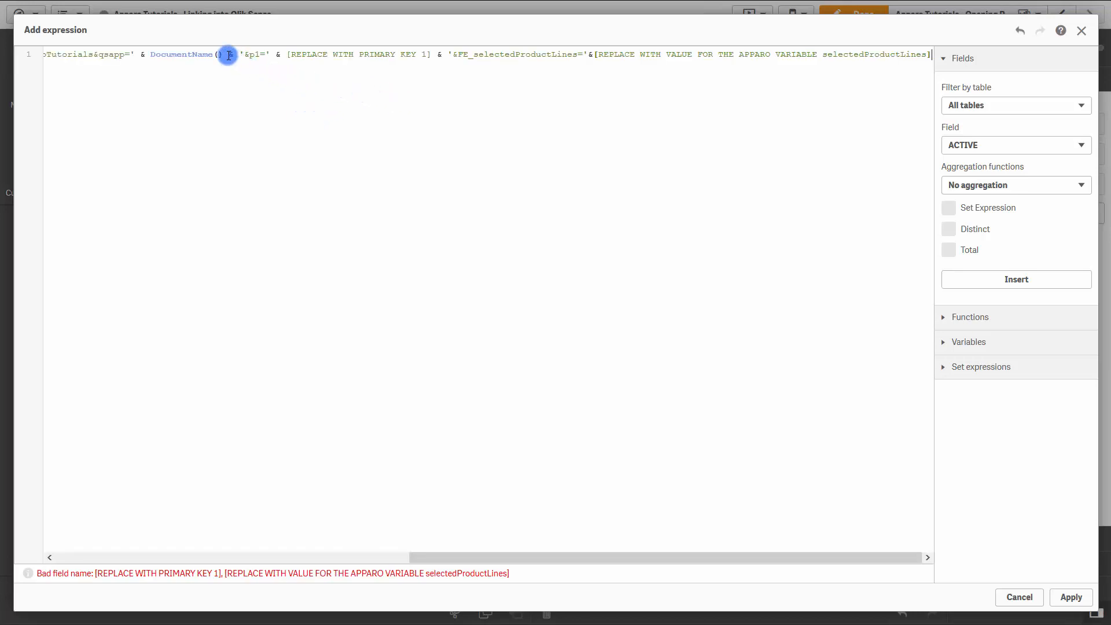
pyautogui.moveTo(229, 54); pyautogui.dragTo(922, 54)
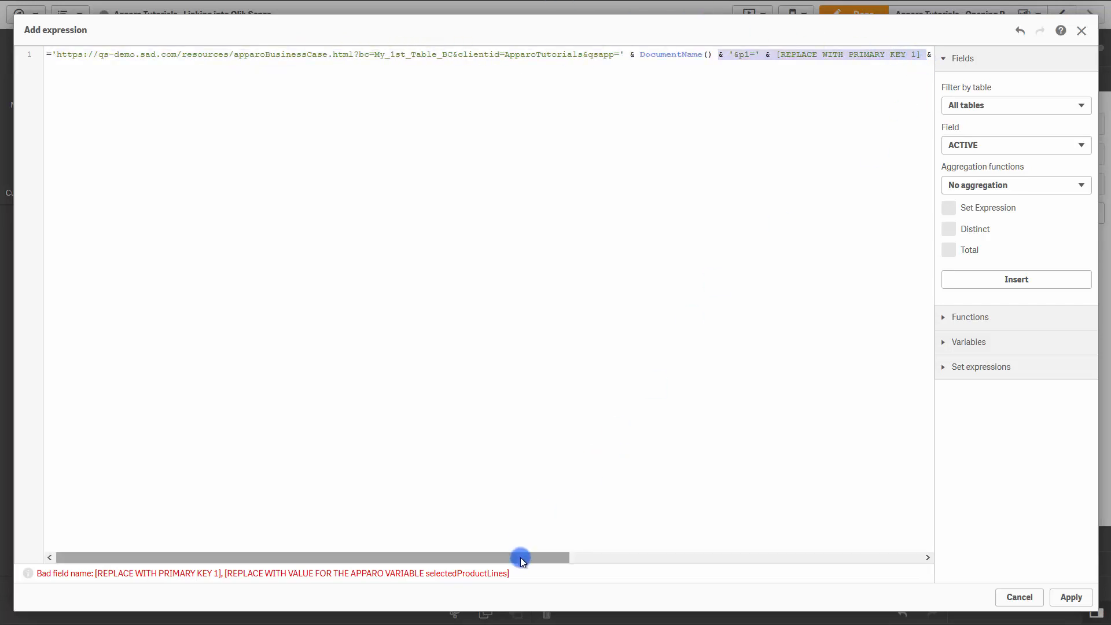
pyautogui.moveTo(521, 558); pyautogui.dragTo(728, 558)
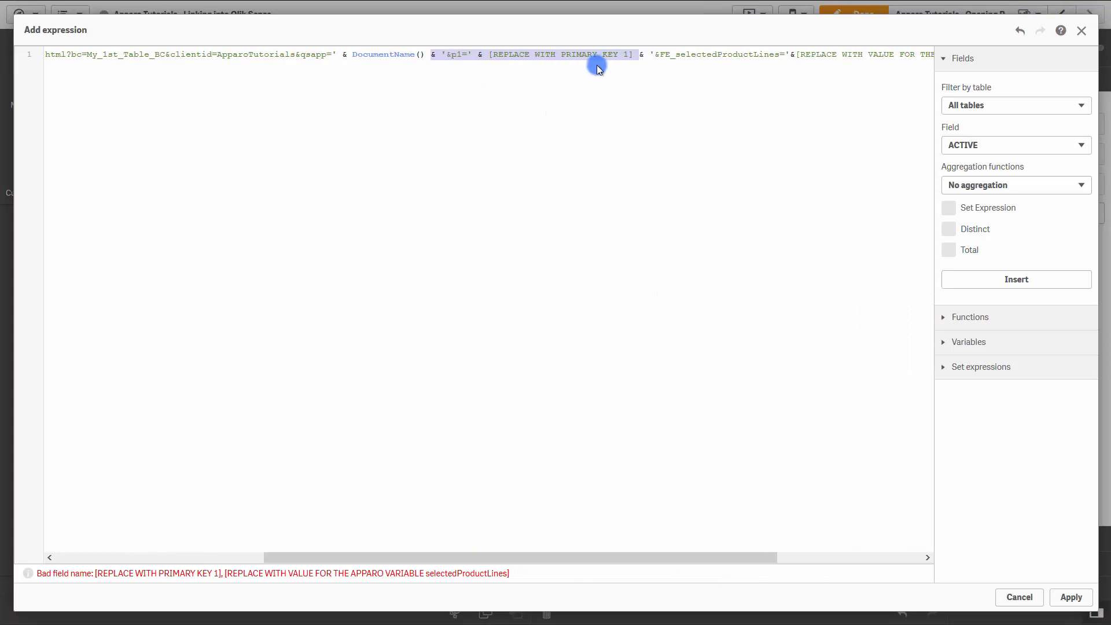
pyautogui.press('BackSpace')
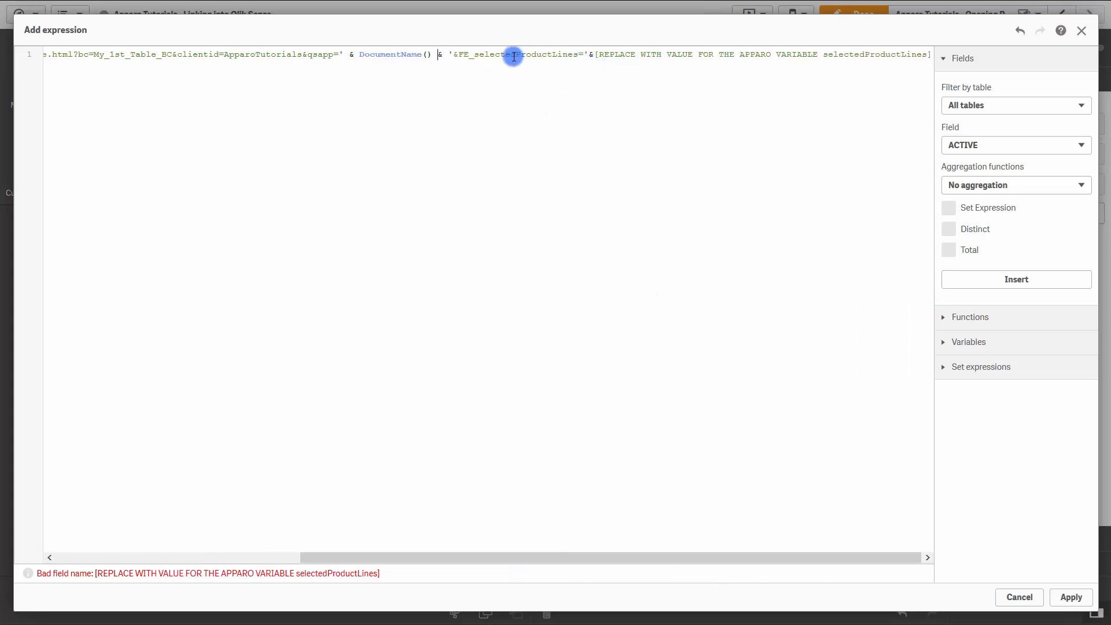
# - Replace the selectedProductLines placeholder in the expression with the PRODUCT_LINE_ID field and apply the expression
pyautogui.moveTo(596, 57); pyautogui.dragTo(1027, 54)
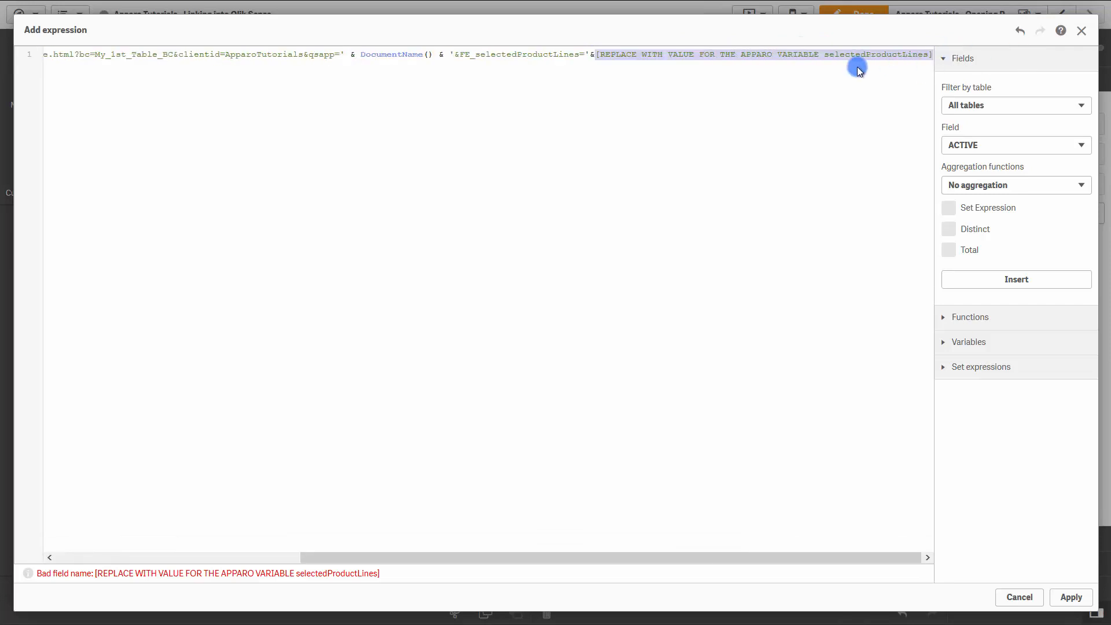
pyautogui.write('PRO')
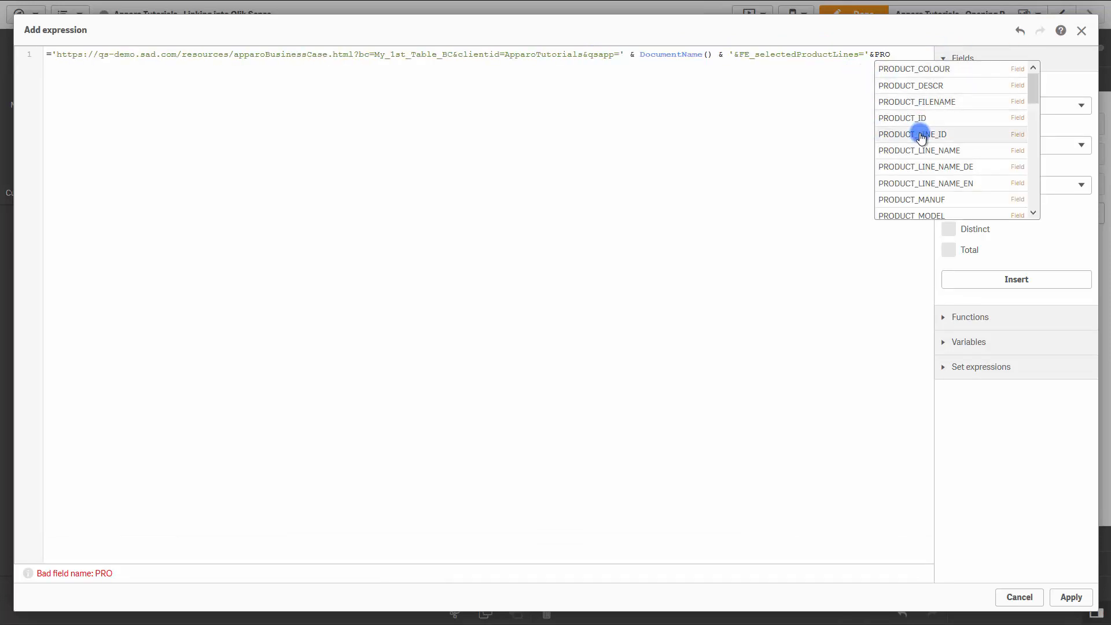
pyautogui.click(921, 135)
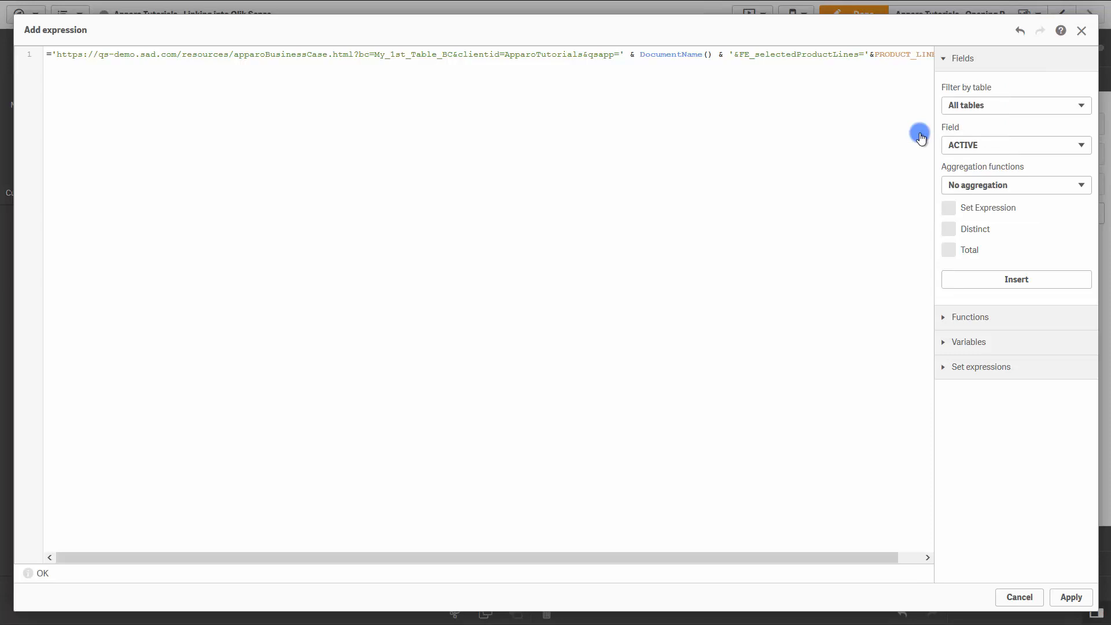
pyautogui.click(1069, 602)
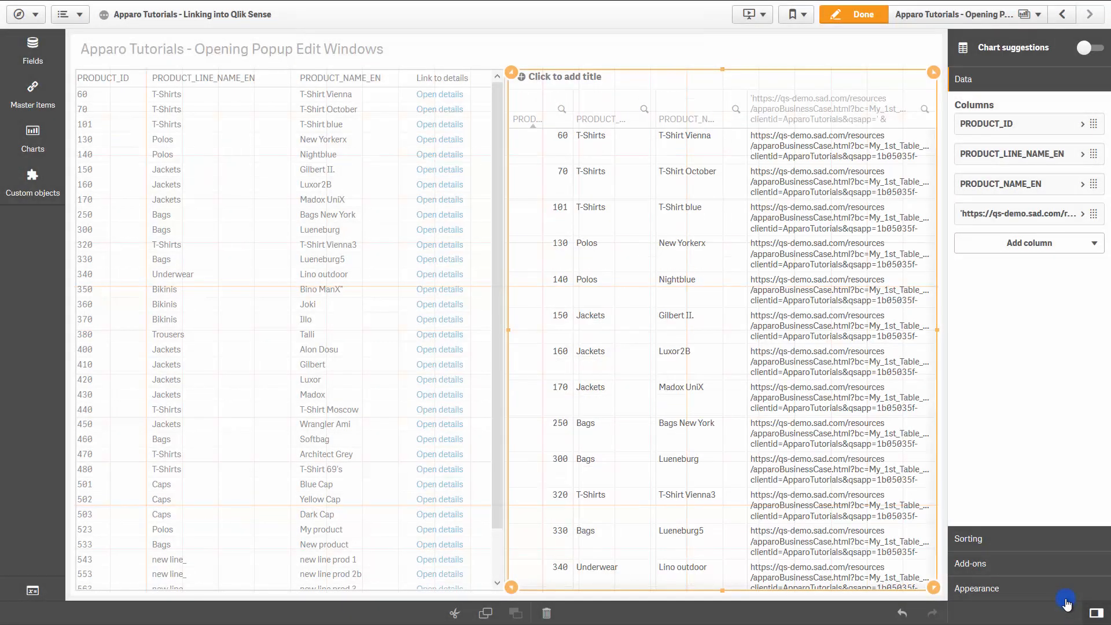
# - Label the link expression column Show product line and represent it as a URL with the URL label Open details
pyautogui.click(1033, 221)
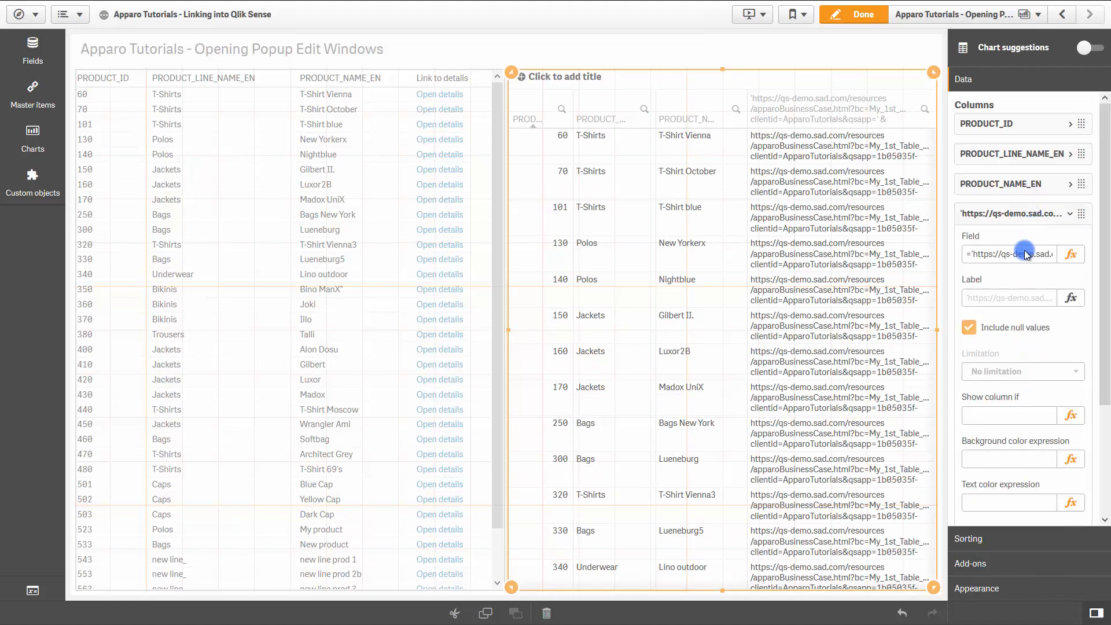
pyautogui.click(1006, 300)
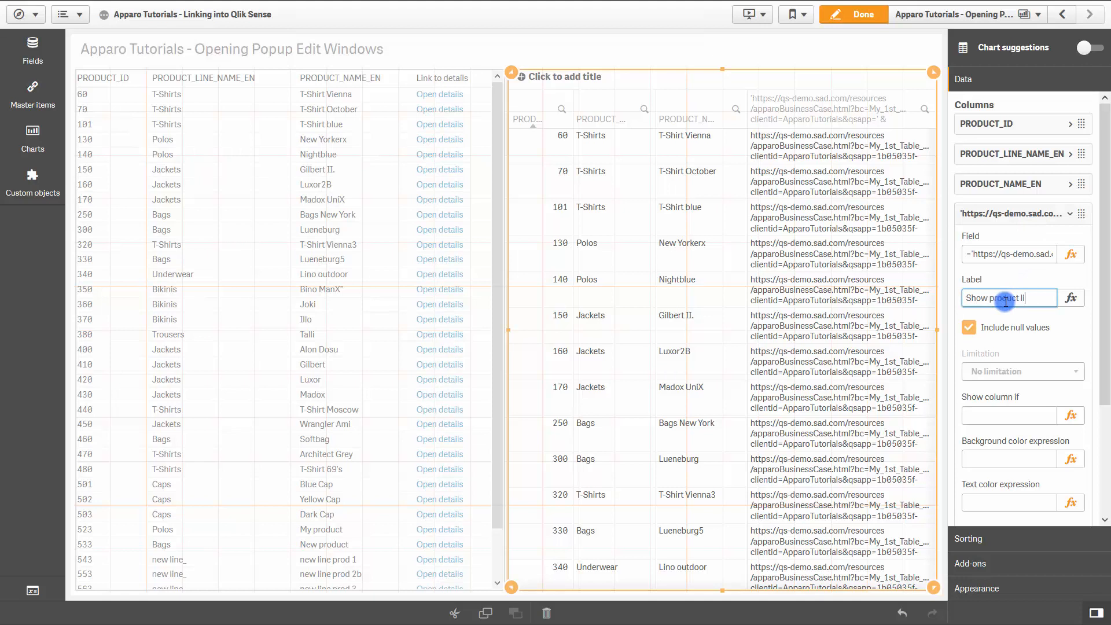
pyautogui.scroll(-3, 1018, 388)
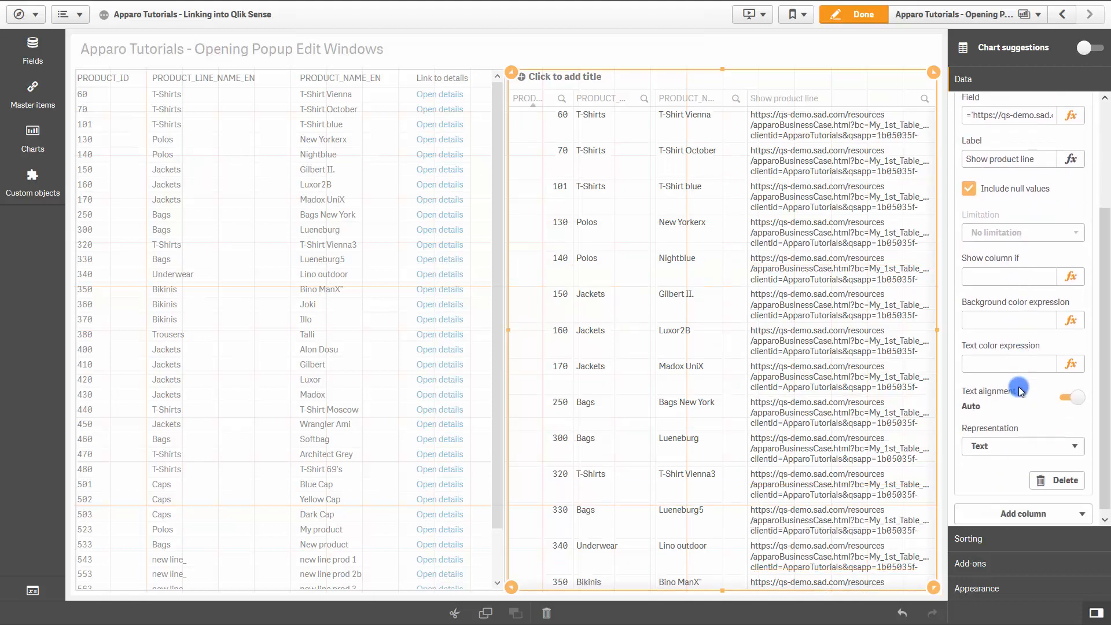
pyautogui.scroll(-1, 1018, 388)
pyautogui.click(1018, 439)
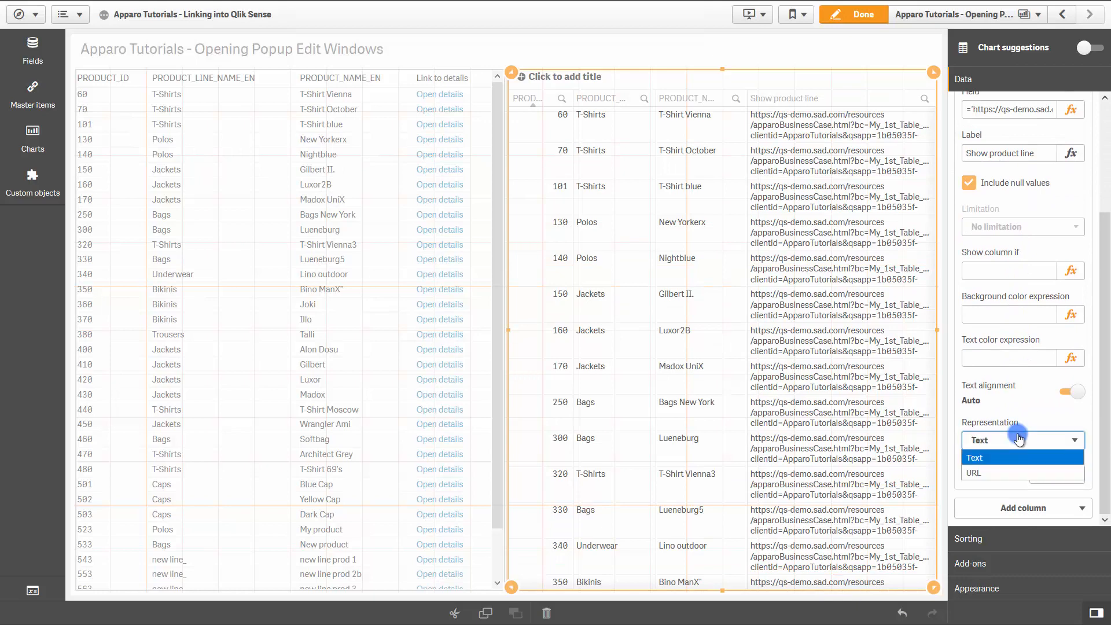
pyautogui.click(1001, 472)
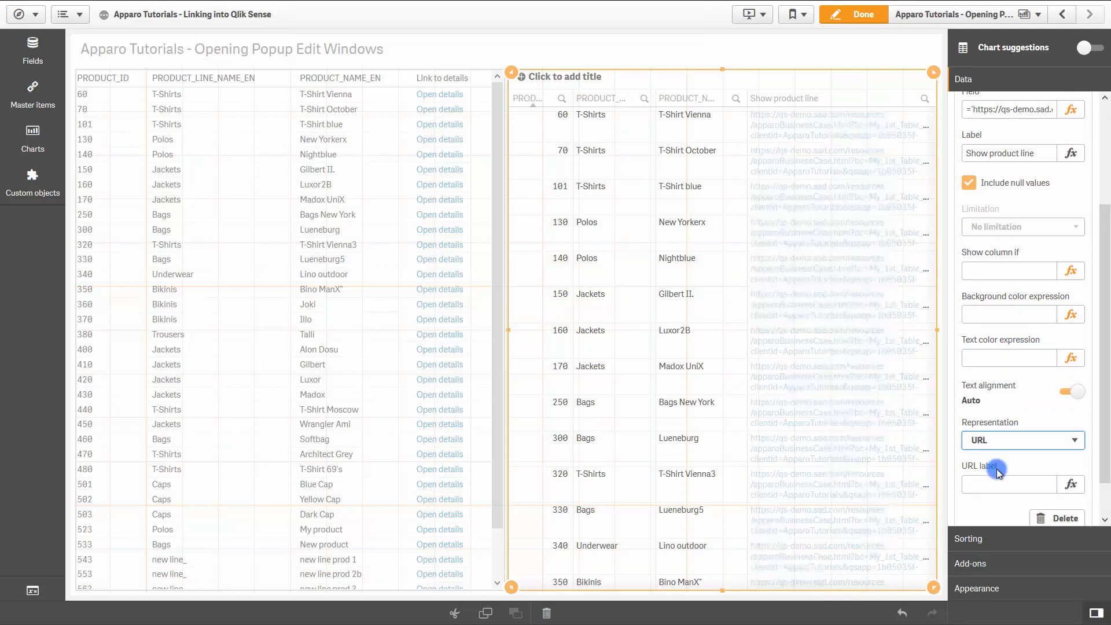
pyautogui.click(996, 482)
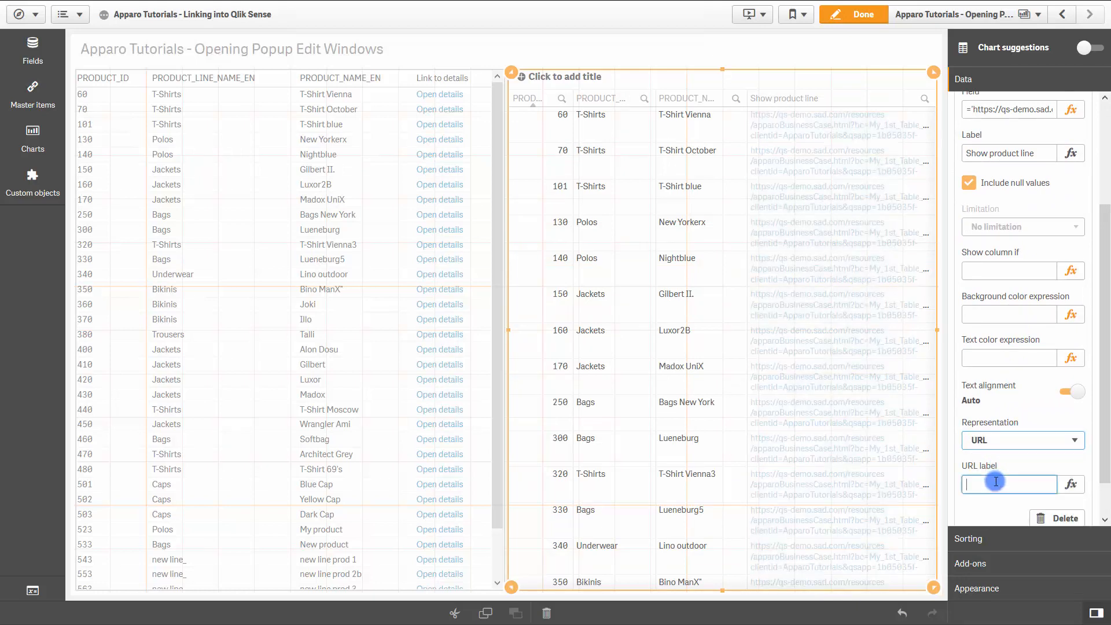
pyautogui.write('Open details')
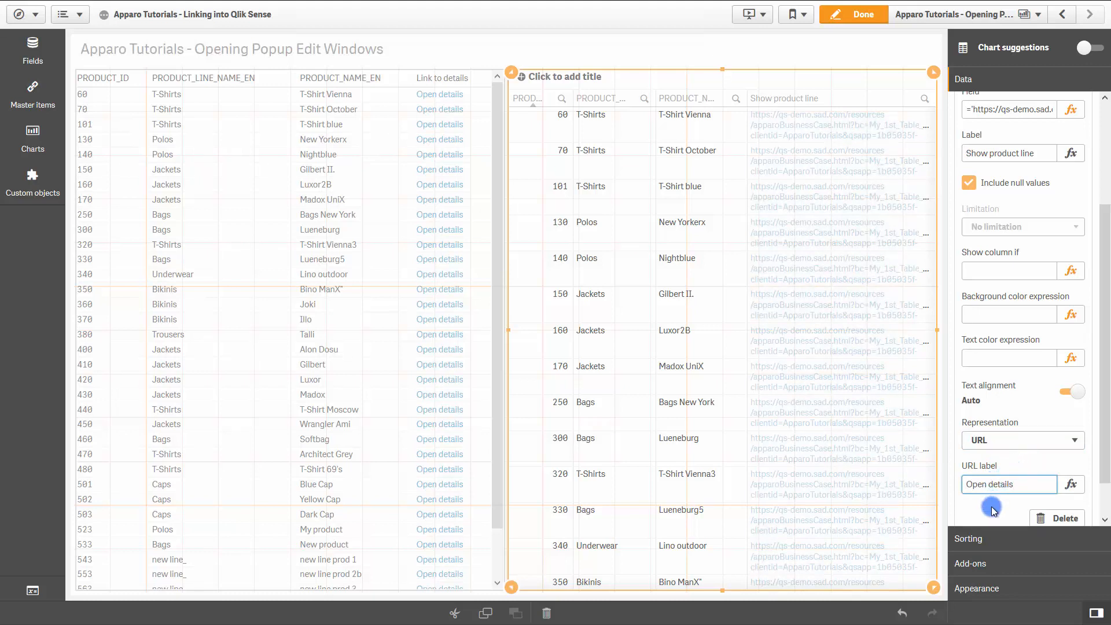
pyautogui.scroll(-1, 992, 510)
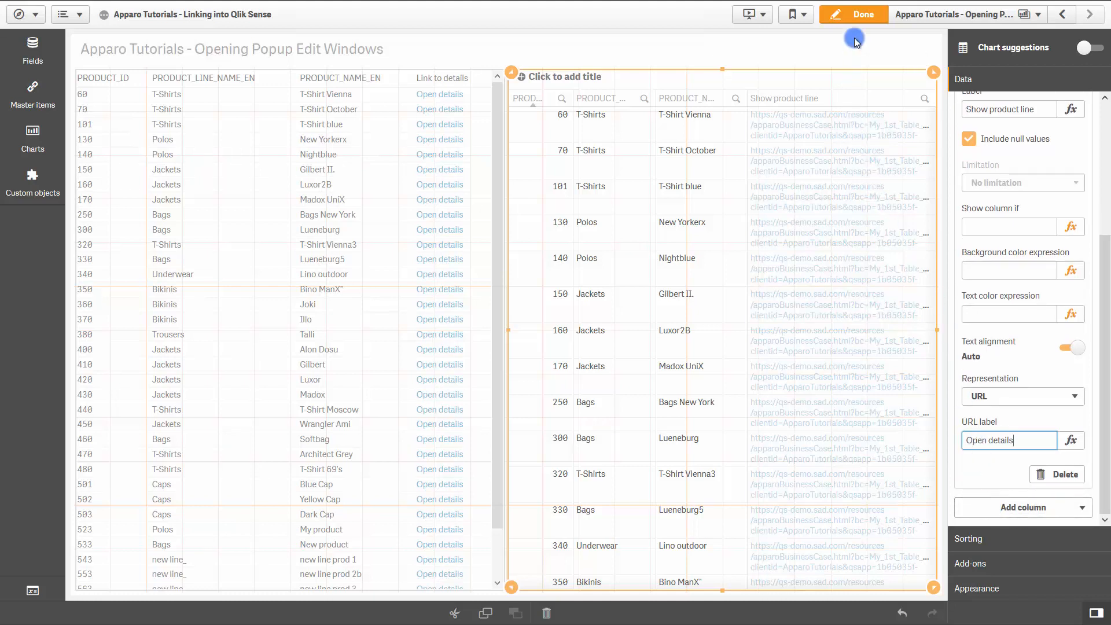
# - Finish editing the sheet and test the Show product line link in the T-Shirt October row, cancelling the opened business case
pyautogui.click(857, 16)
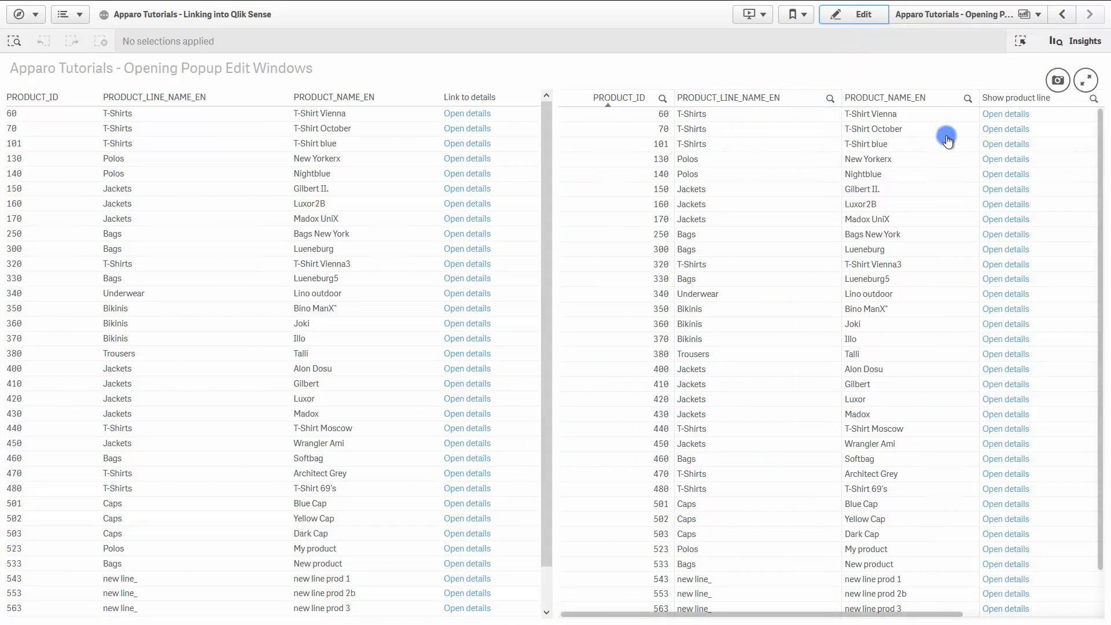
pyautogui.click(1007, 130)
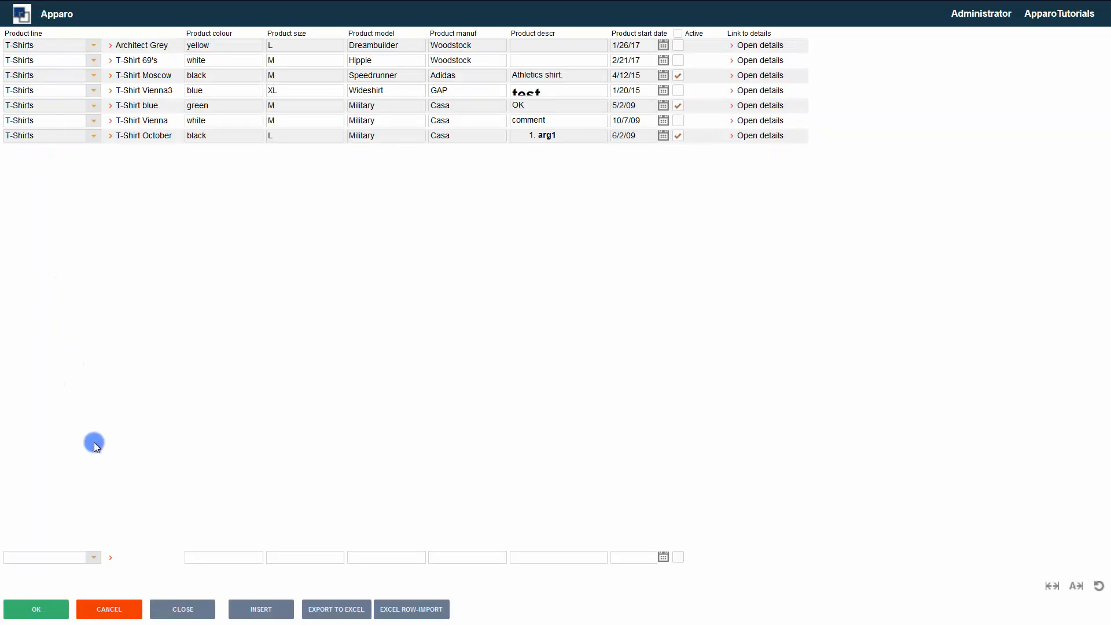
pyautogui.click(100, 609)
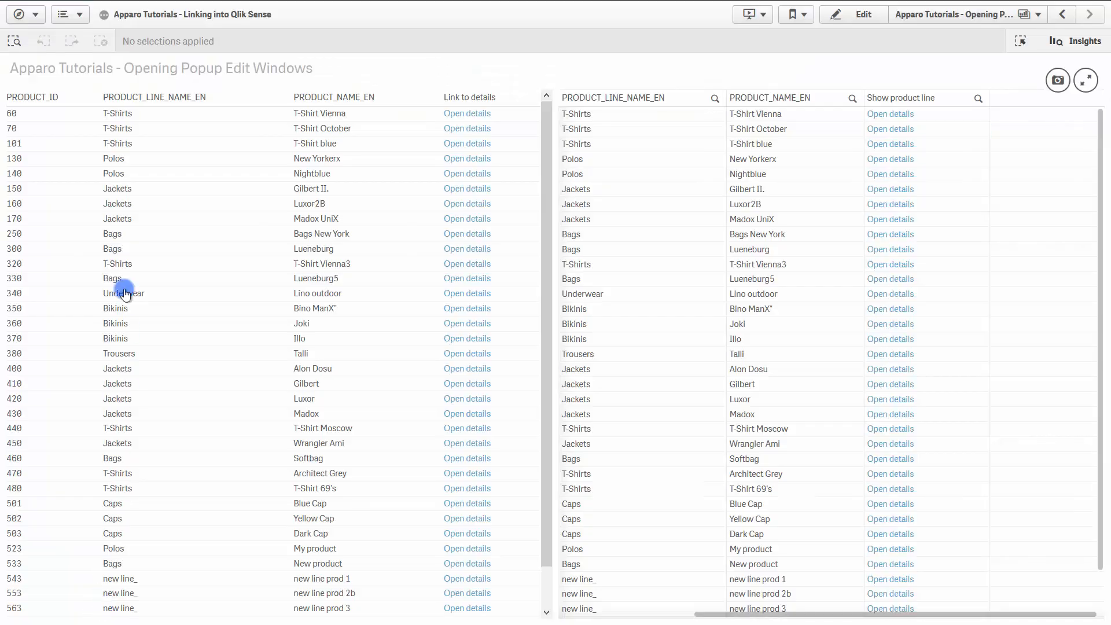
# - Open the Embedding Apparo Business Cases sheet of the Linking into Qlik Sense app from the Qlik Sense Hub
pyautogui.click(112, 14)
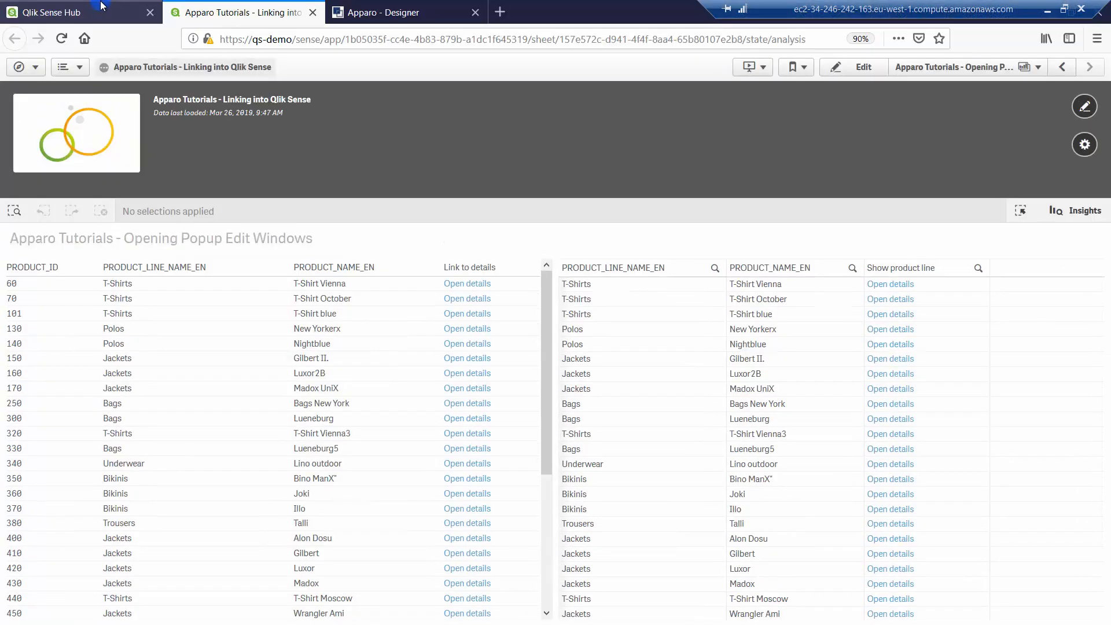
pyautogui.click(85, 14)
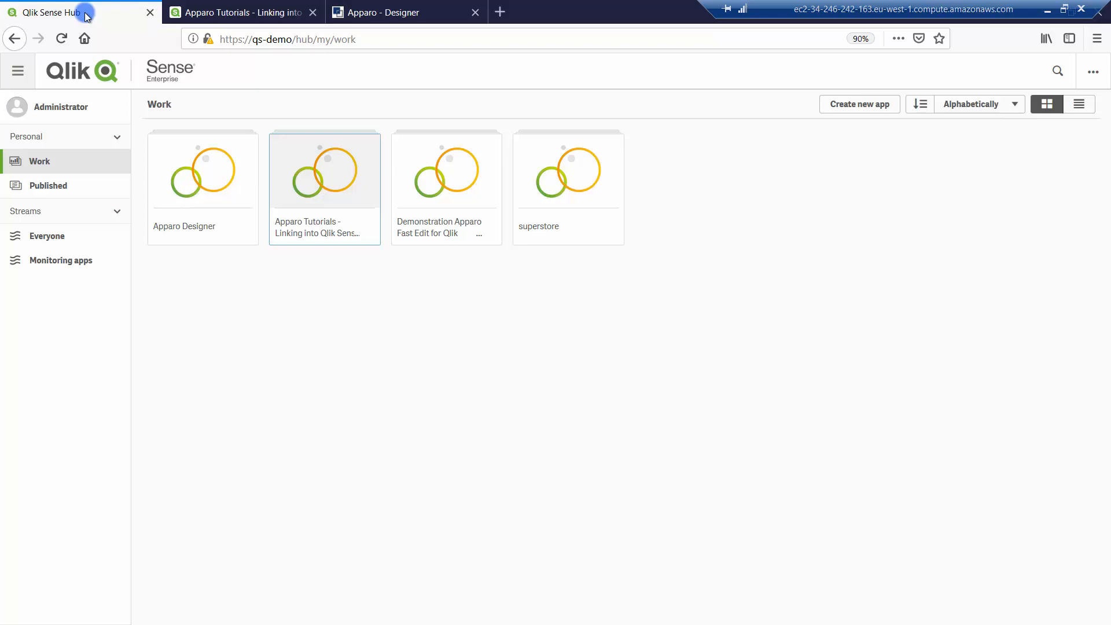
pyautogui.click(284, 152)
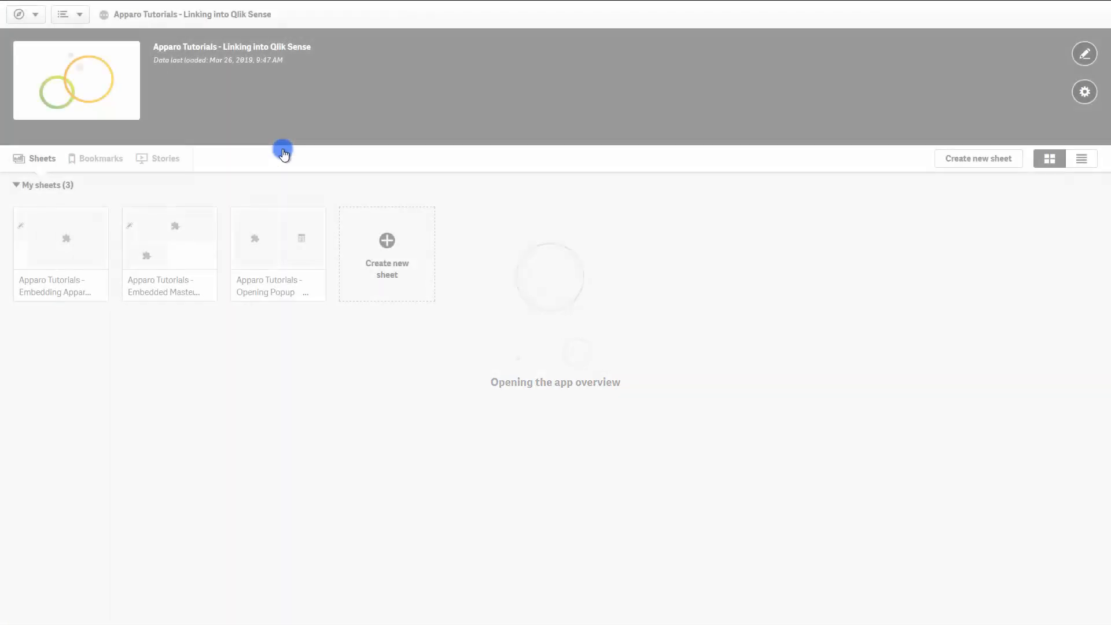
pyautogui.click(68, 238)
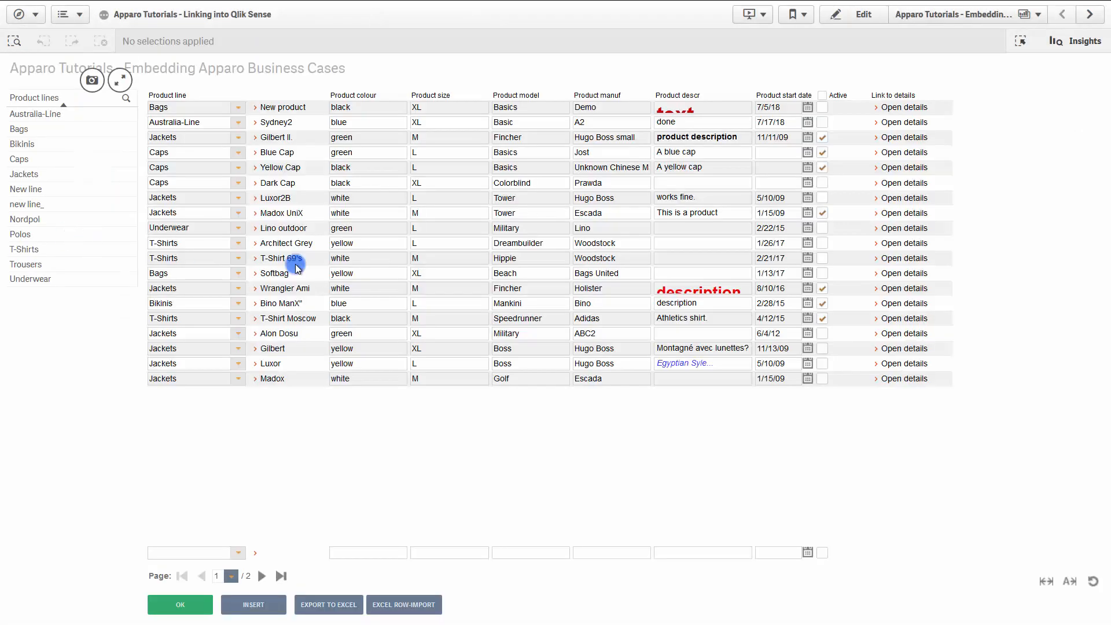
# - Start editing the sheet and place an Apparo Button object in the free area below the Product lines filter
pyautogui.click(856, 16)
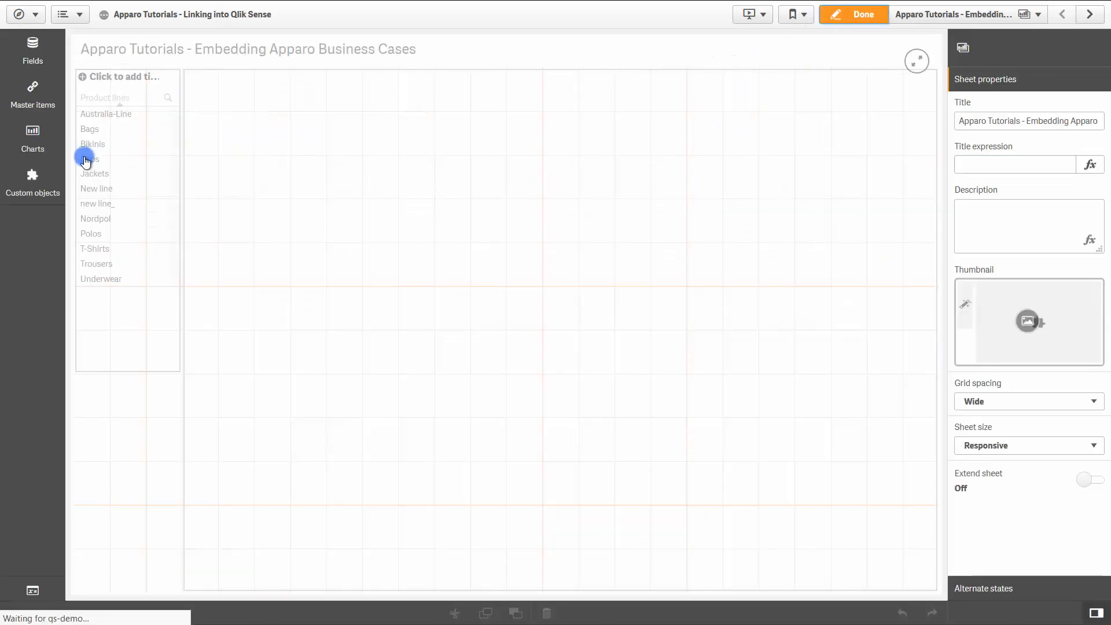
pyautogui.click(33, 179)
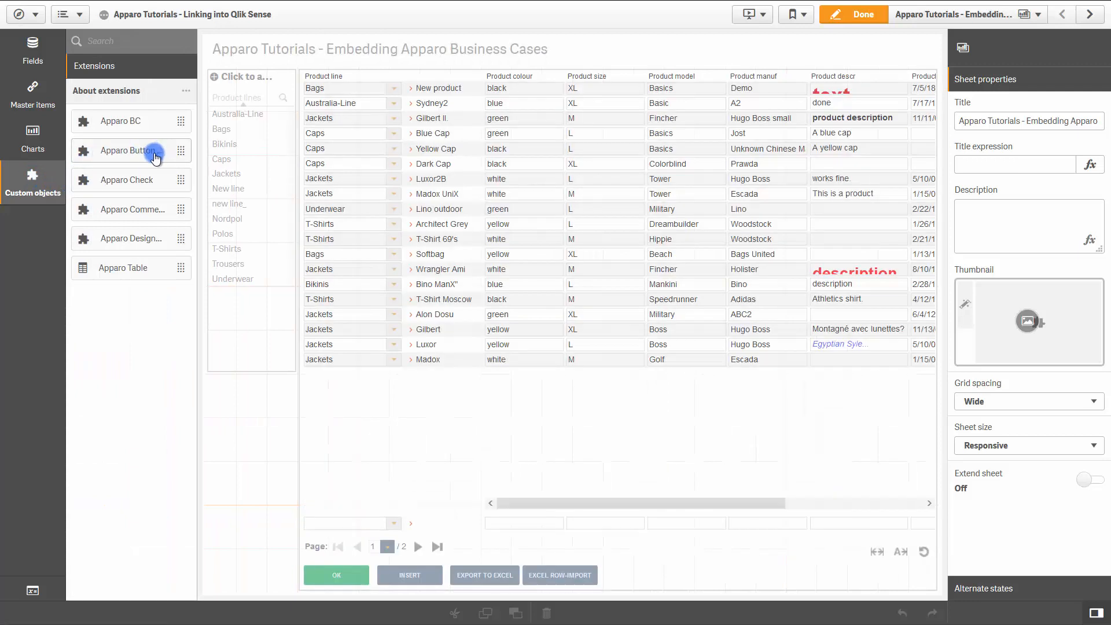
pyautogui.moveTo(140, 160); pyautogui.dragTo(248, 399)
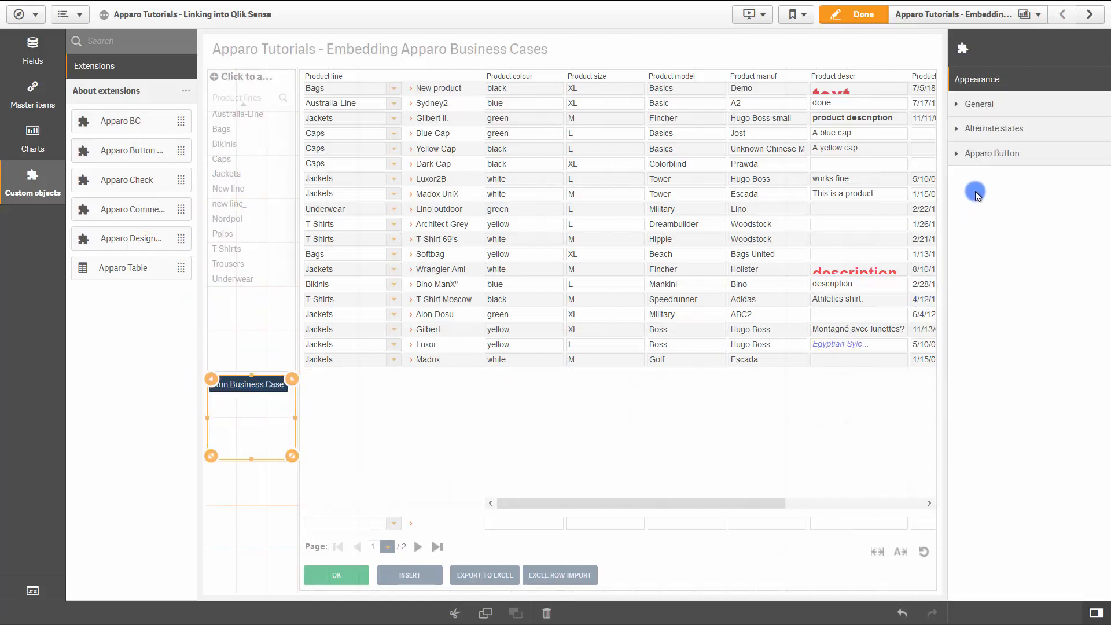
# - Set the Apparo Button's label to Open edit view and its business case ID to My_1st_Table_BC
pyautogui.click(979, 156)
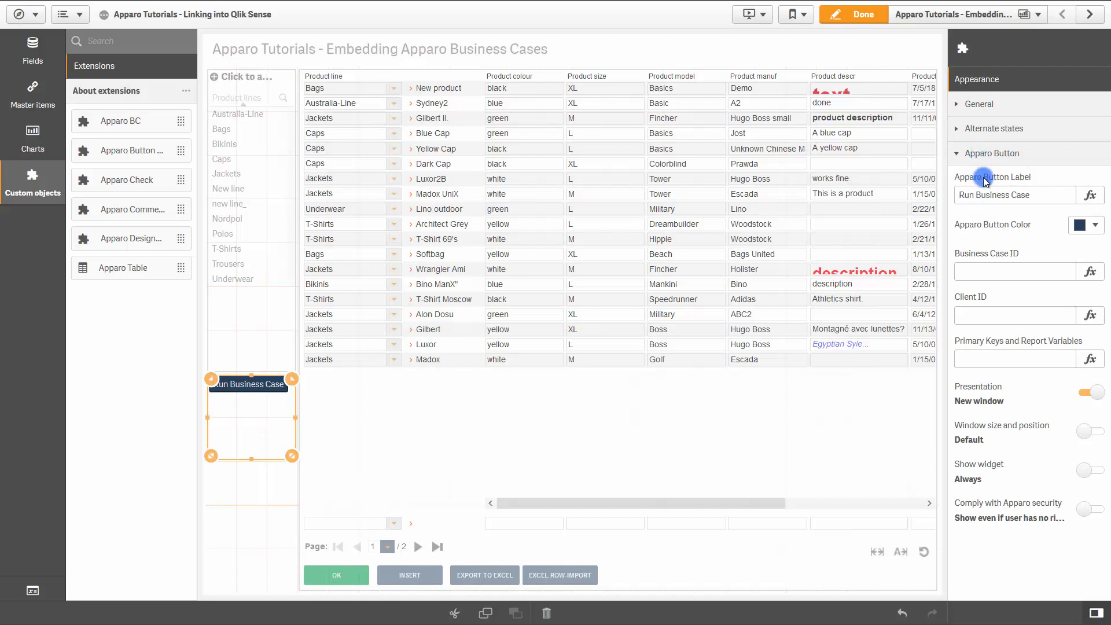
pyautogui.click(1033, 195)
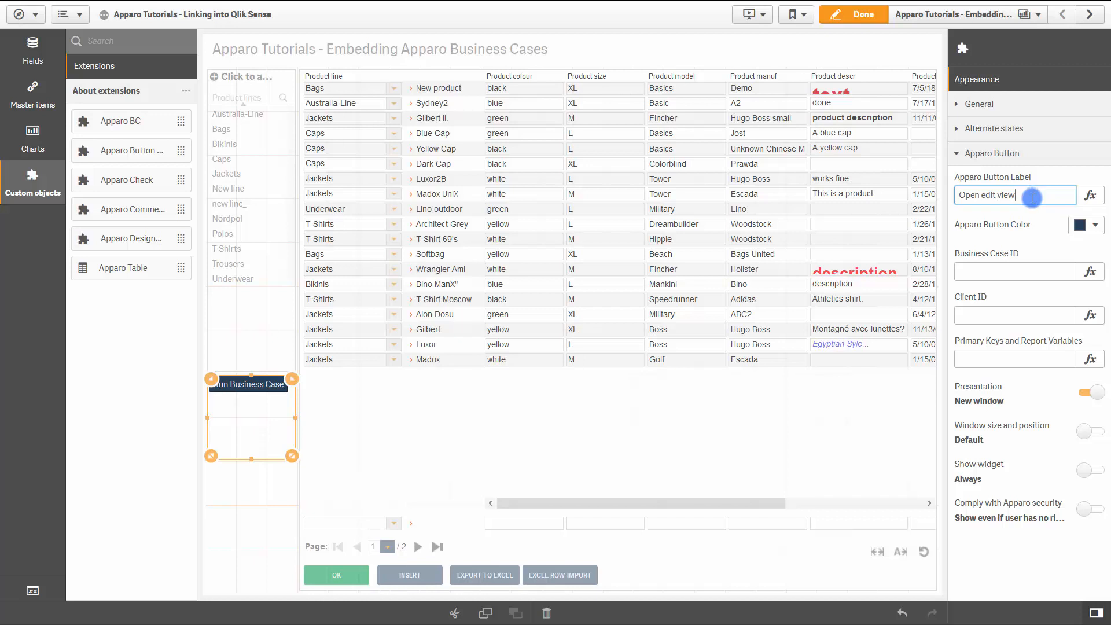
pyautogui.click(1005, 267)
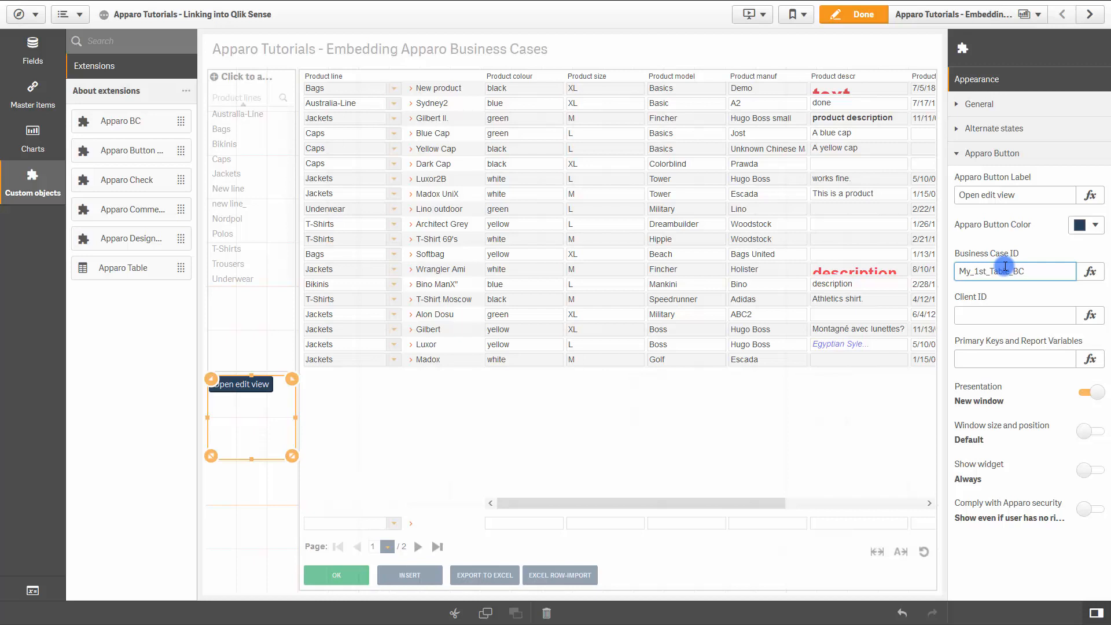
pyautogui.click(1024, 357)
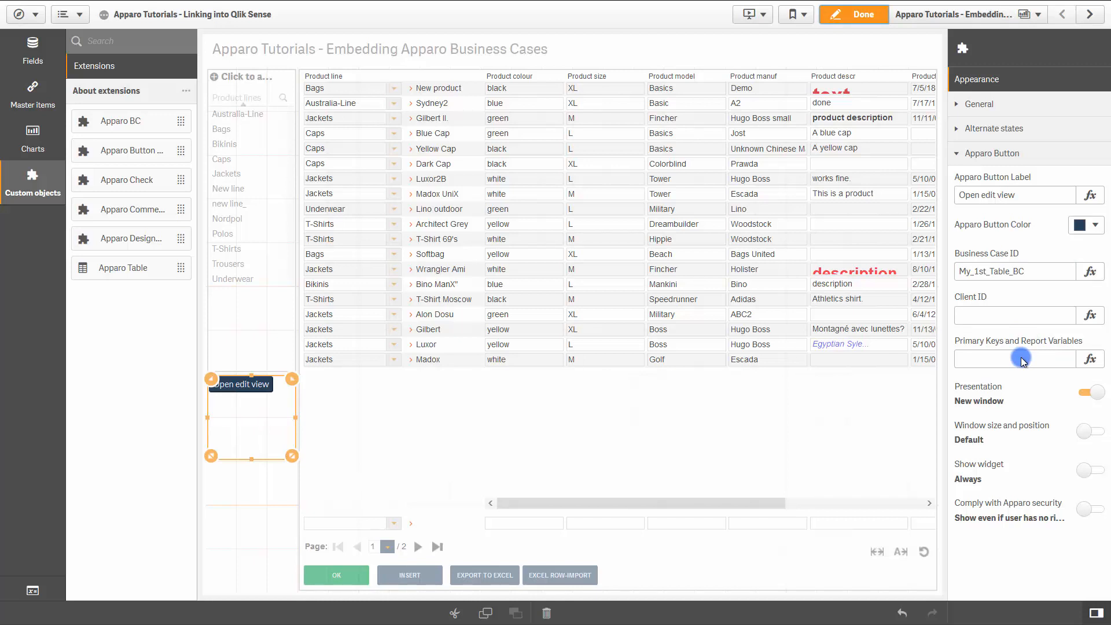
# - Finish editing the sheet and open the business case with the Open edit view button
pyautogui.click(851, 19)
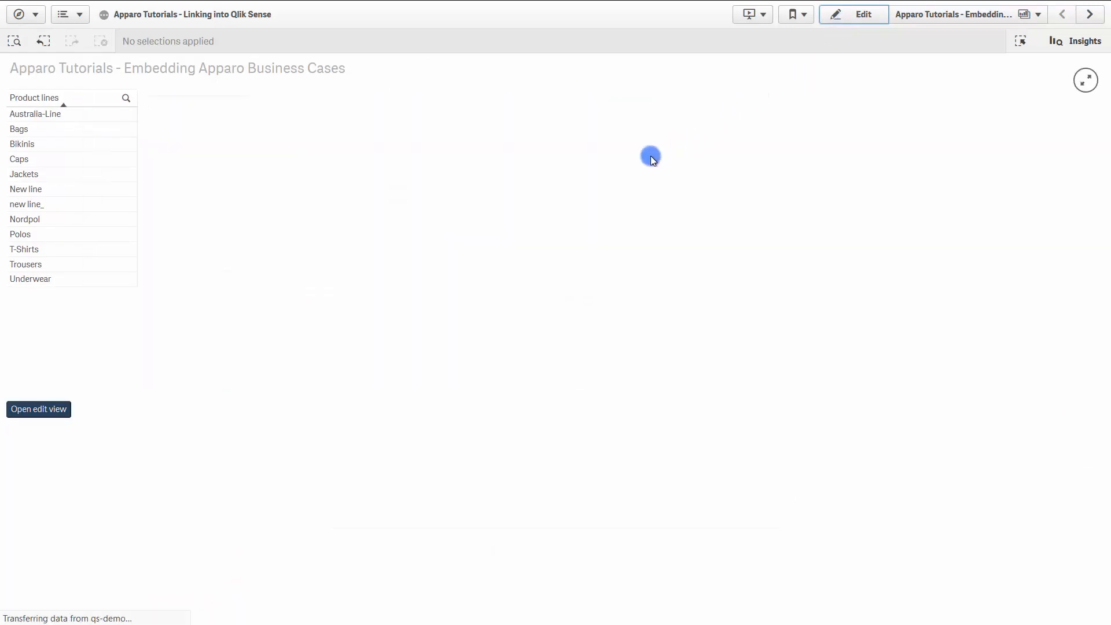
pyautogui.click(33, 412)
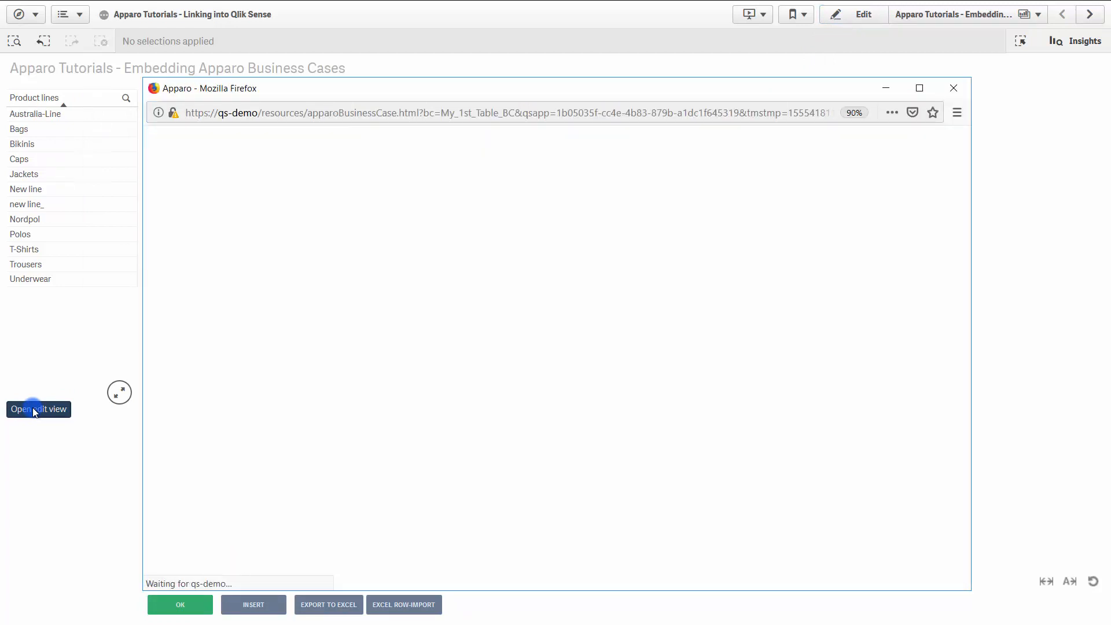